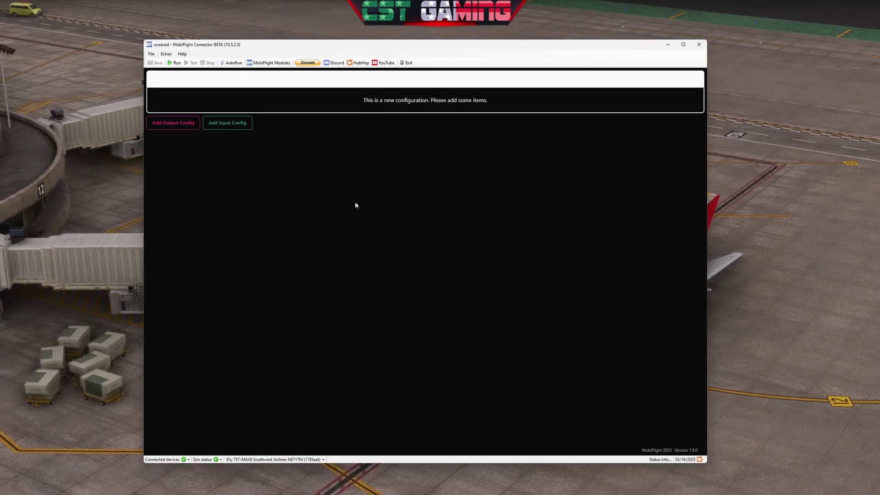
click(166, 54)
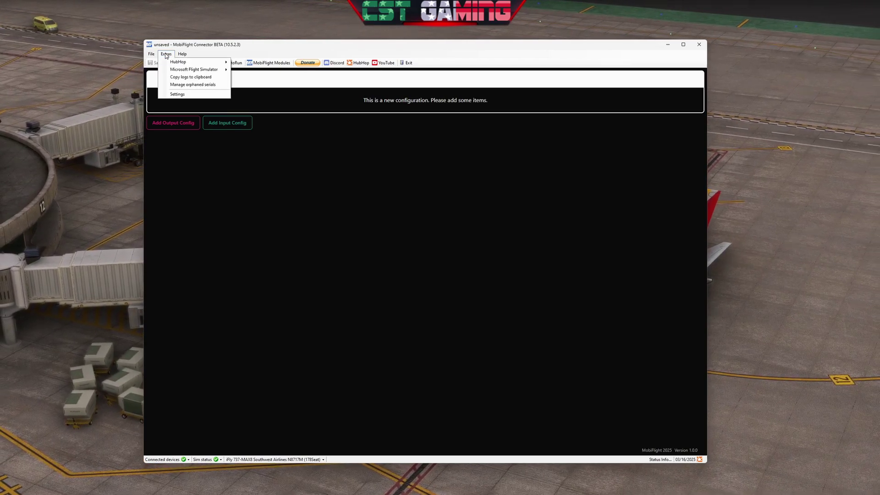
click(178, 93)
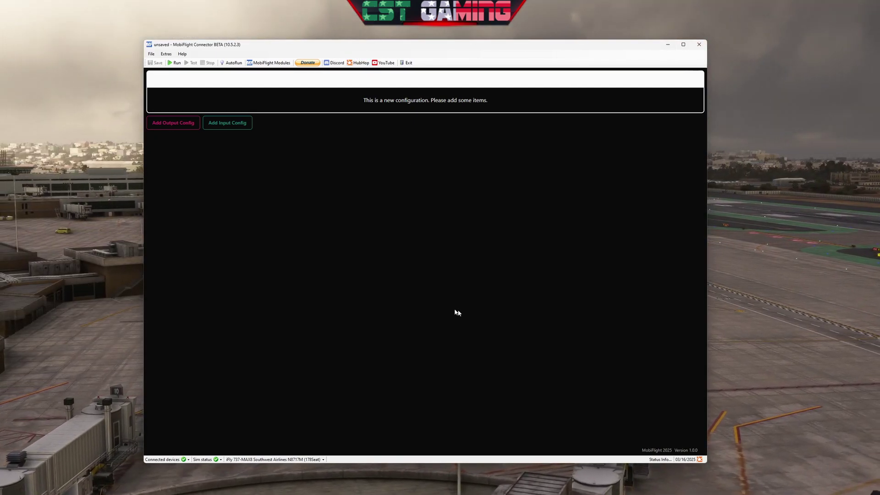
Hide MobiFlight Connector and bring up the GitHub 'Installing Python' wiki tab in Chrome.
click(784, 311)
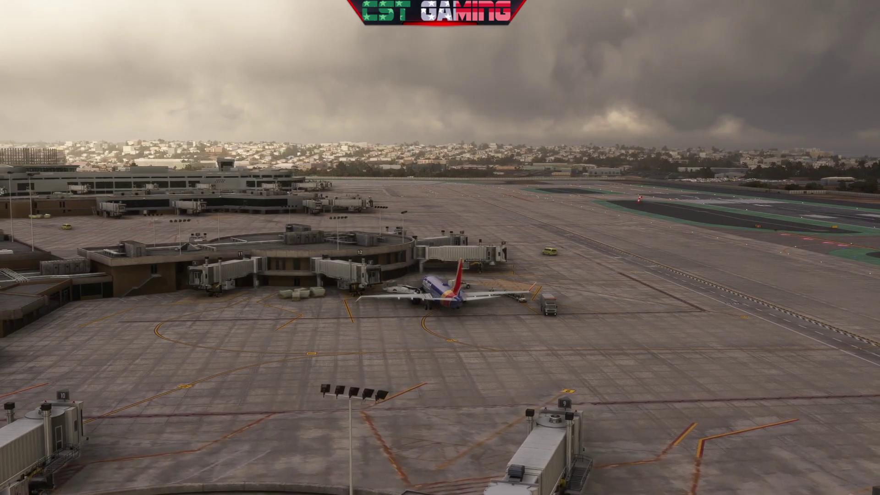
key(alt+Tab)
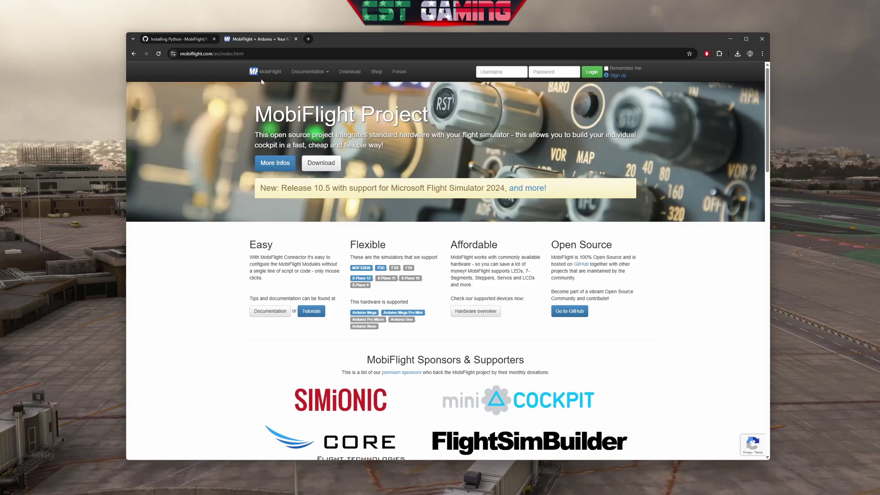
key(ctrl+shift+Tab)
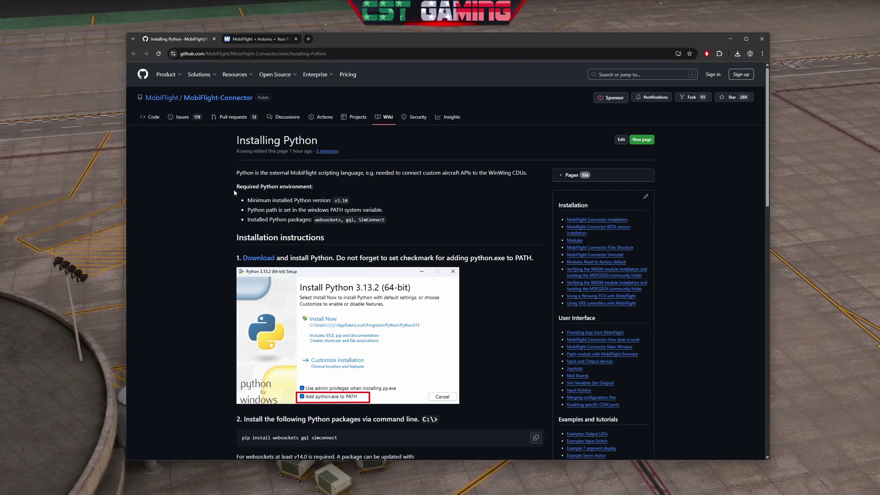
Read the Python v3.10+ requirement, then scroll to the pip install commands for websockets, gql and simconnect.
drag(275, 173, 545, 178)
click(472, 215)
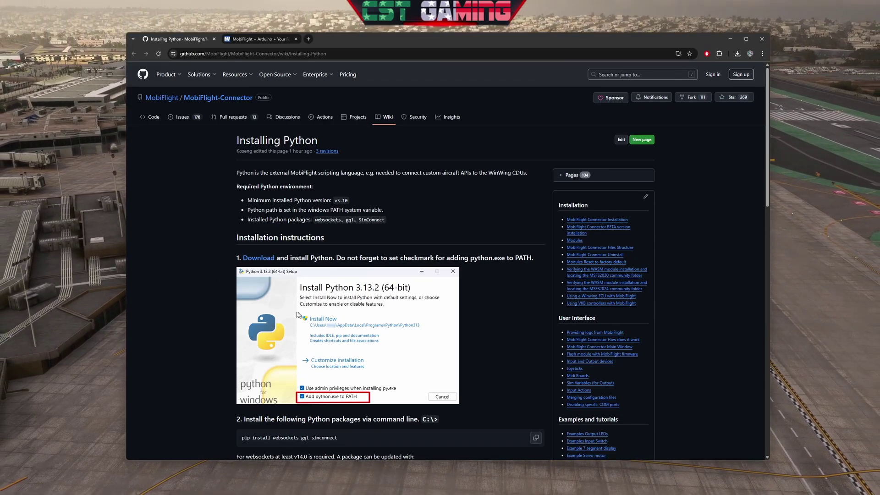
scroll(298, 315, down, 5)
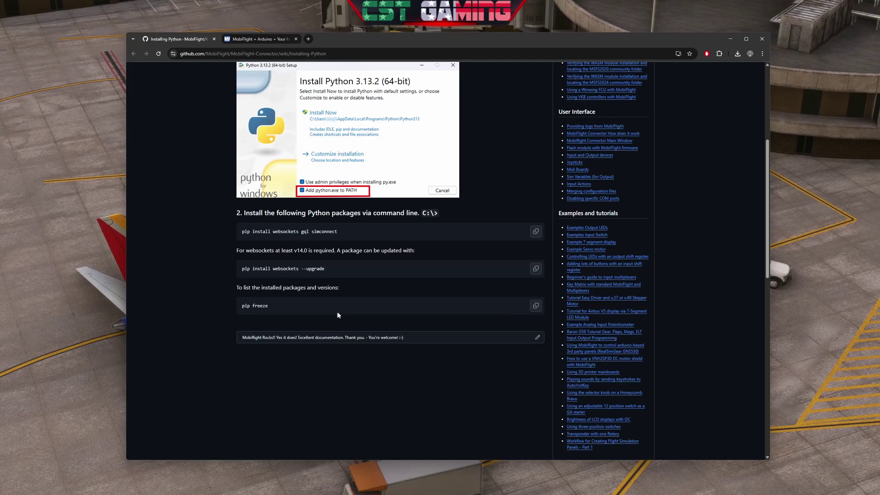
Scroll back to the top of the Installing Python wiki page.
scroll(316, 299, up, 5)
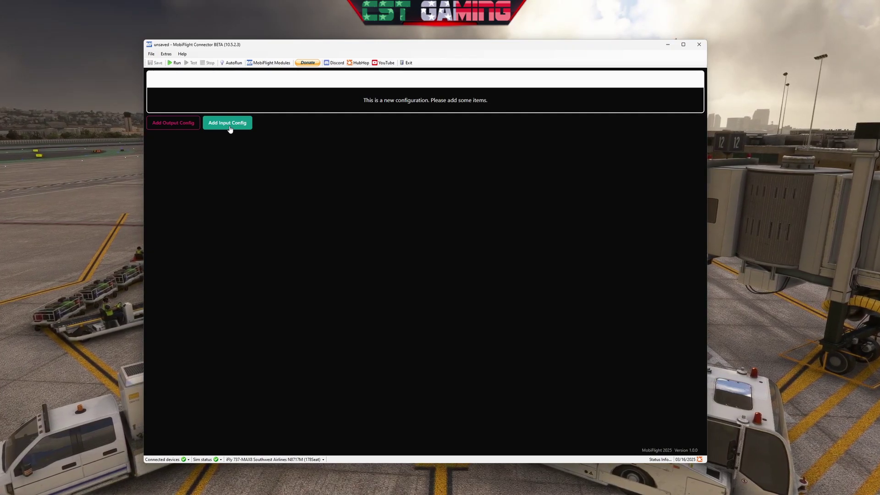
Create a new output config row and rename it from its default name to SCREEN.
click(233, 127)
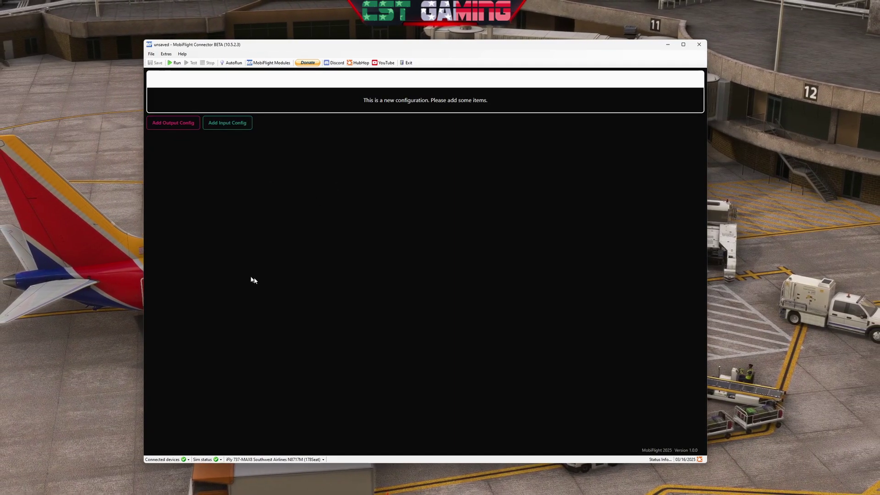
click(176, 125)
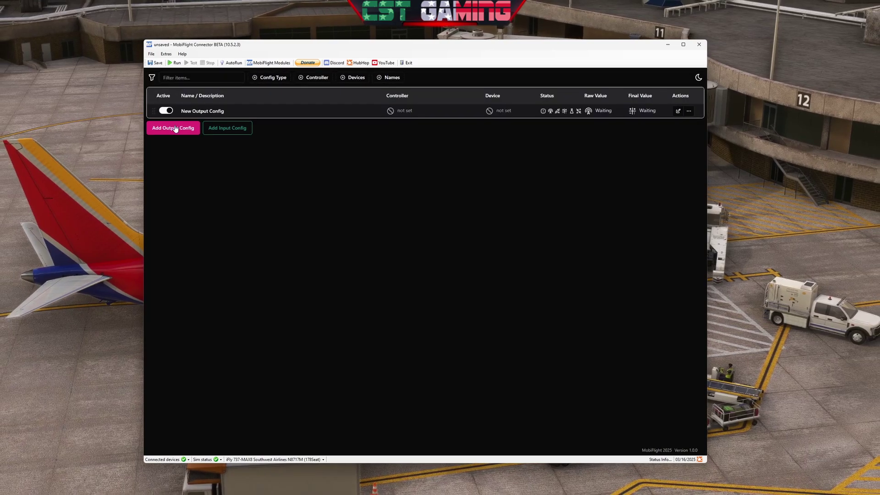
click(232, 111)
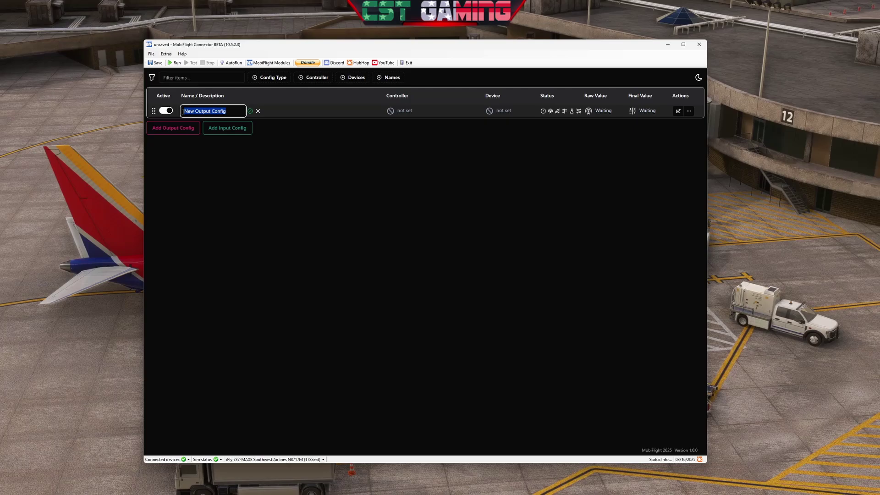
text(SC)
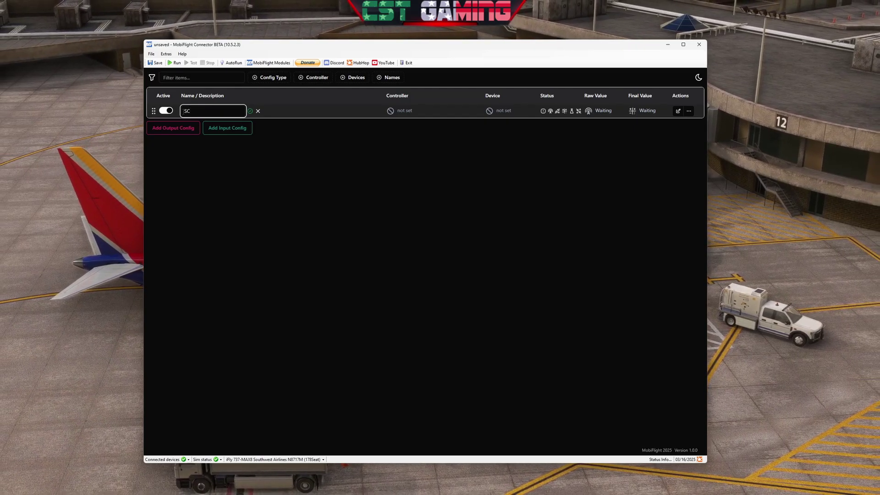
text(REEN)
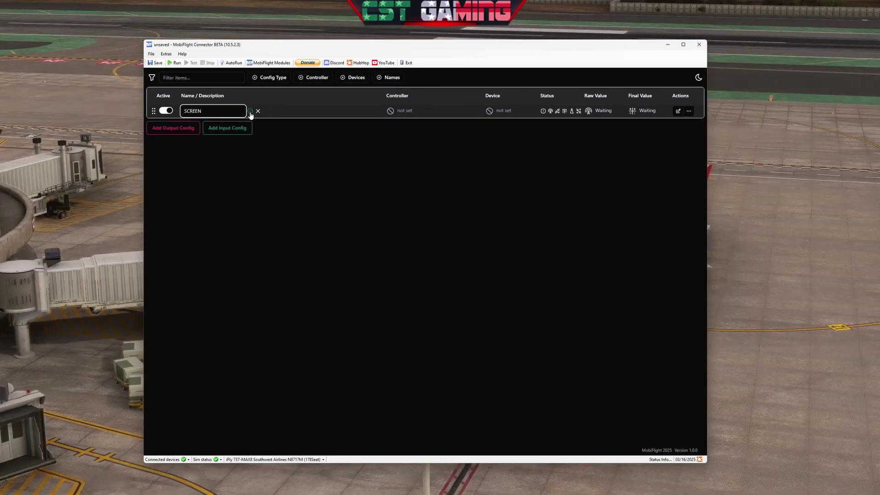
click(250, 112)
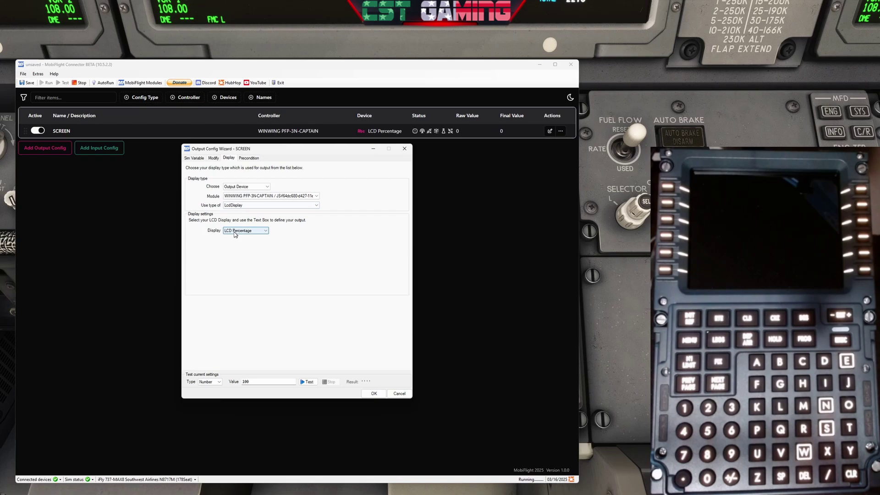
Test the SCREEN output on the PFP-3N-CAPTAIN LCD with value 100, then accept the wizard.
double_click(245, 381)
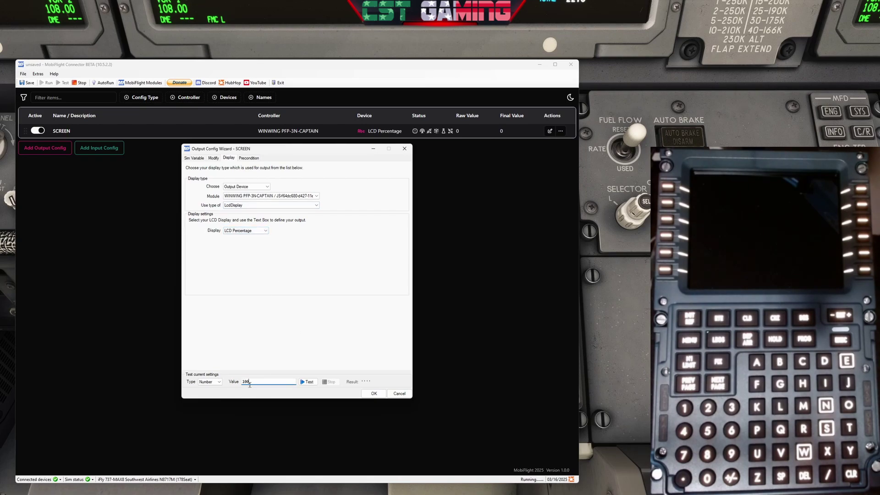
click(308, 382)
click(309, 383)
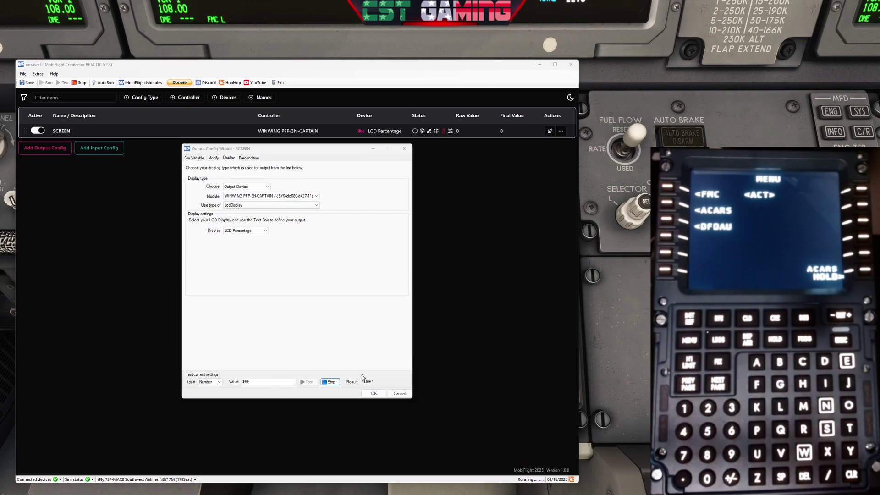
click(374, 393)
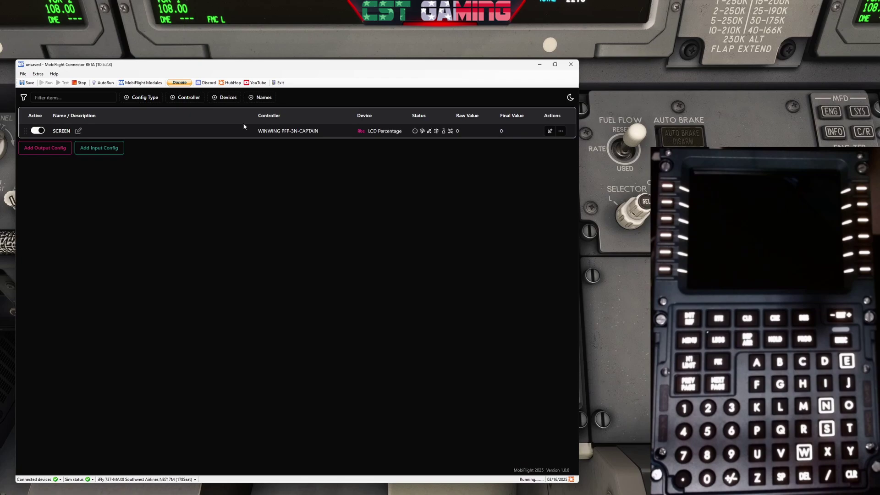
Add an input config row and replace its default name with INIT.
click(108, 151)
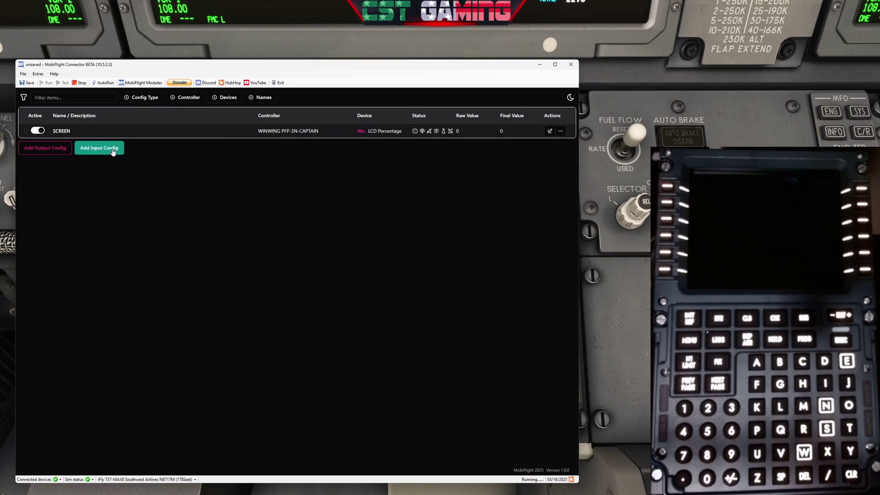
click(112, 151)
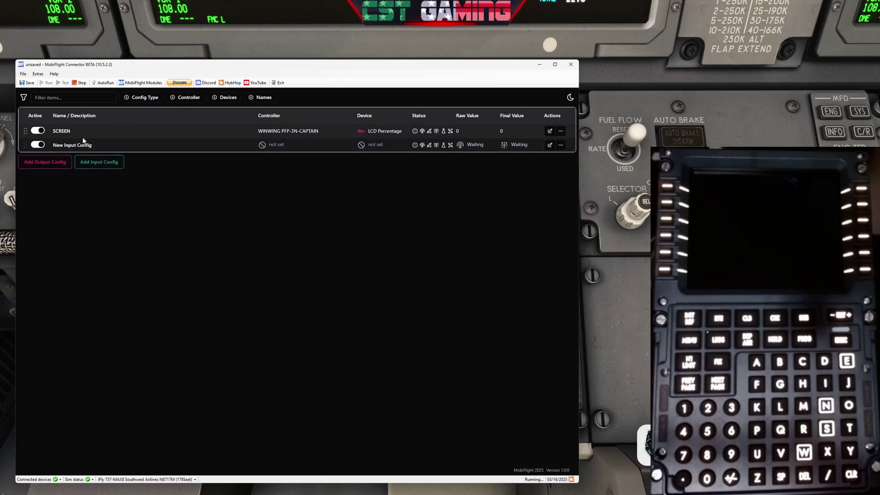
double_click(95, 145)
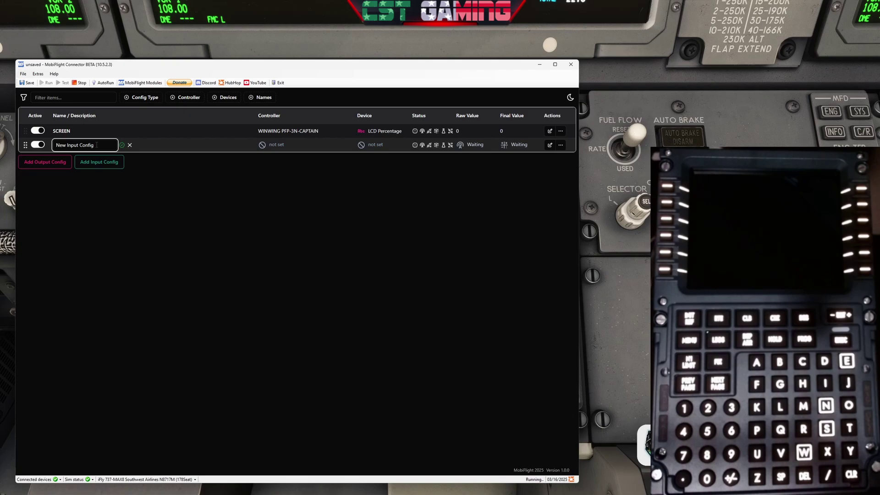
drag(97, 144, 55, 145)
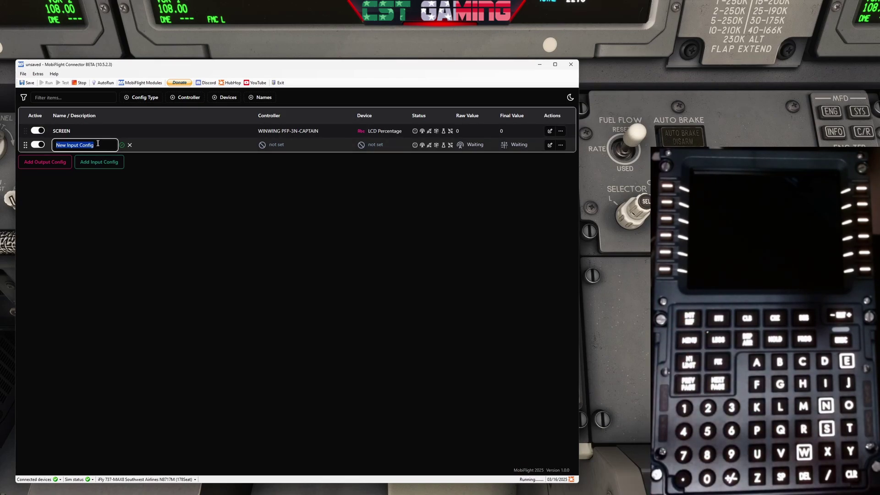
key(BackSpace)
text(INIT)
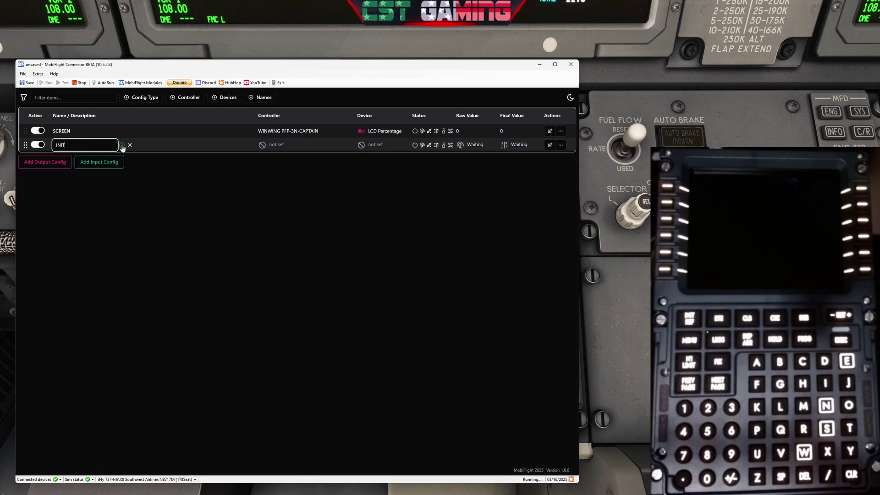
key(Return)
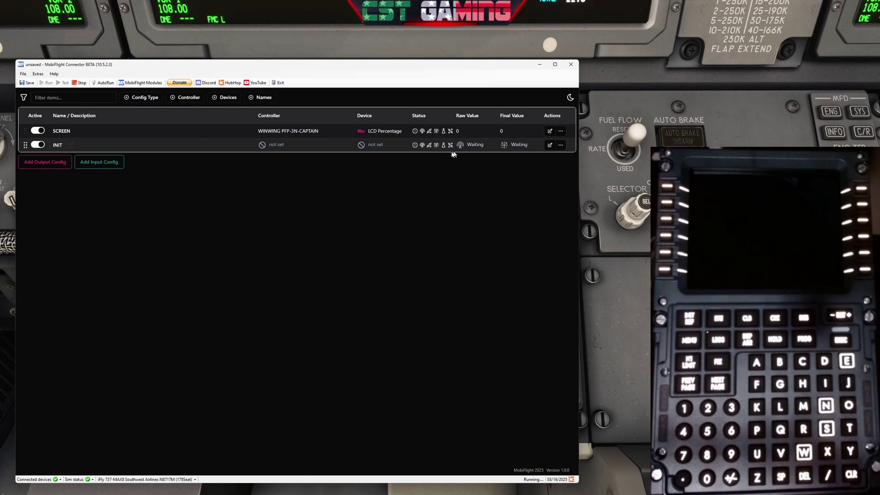
Set the INIT input's module to WINWING PFP-3N-CAPTAIN and detect the Init Ref key by scanning.
click(549, 145)
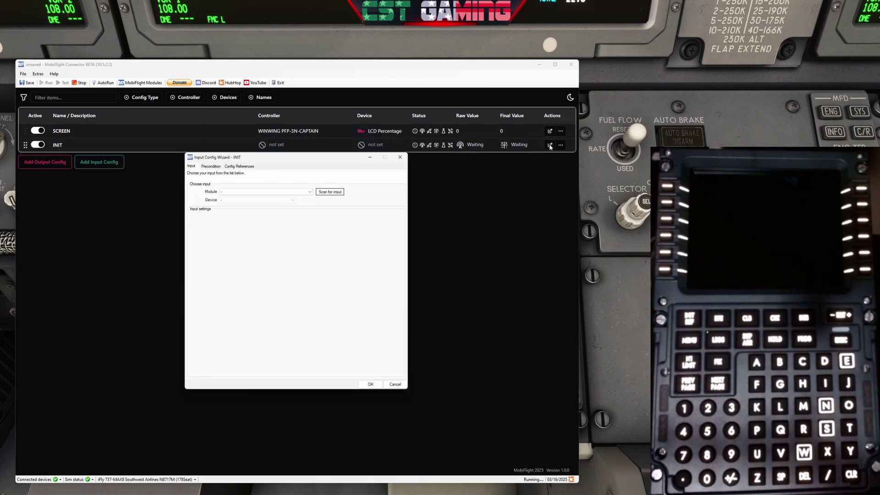
click(238, 191)
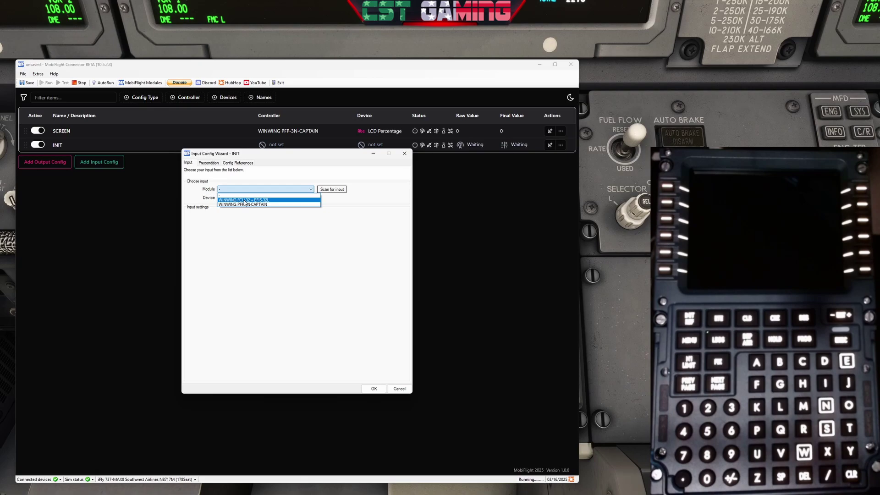
click(247, 207)
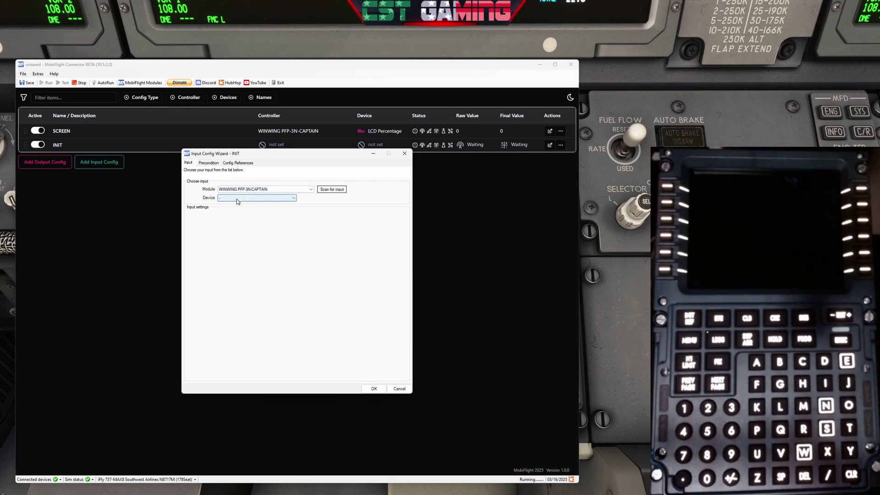
click(237, 199)
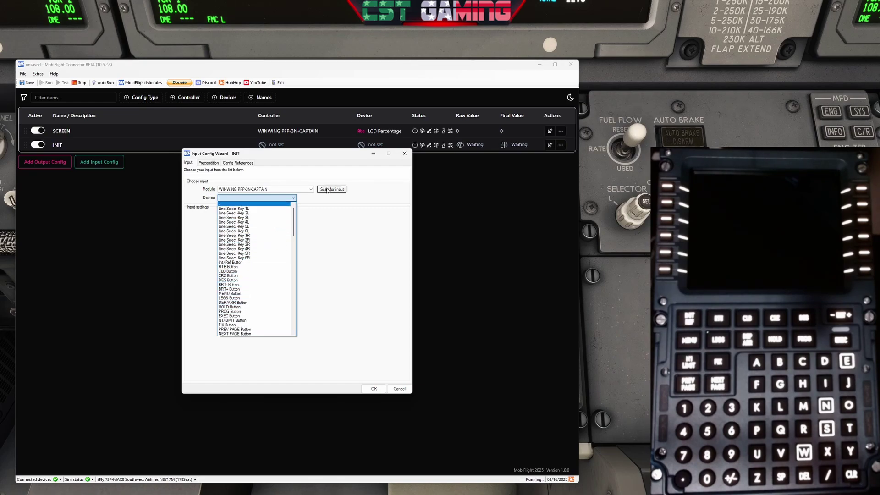
click(318, 202)
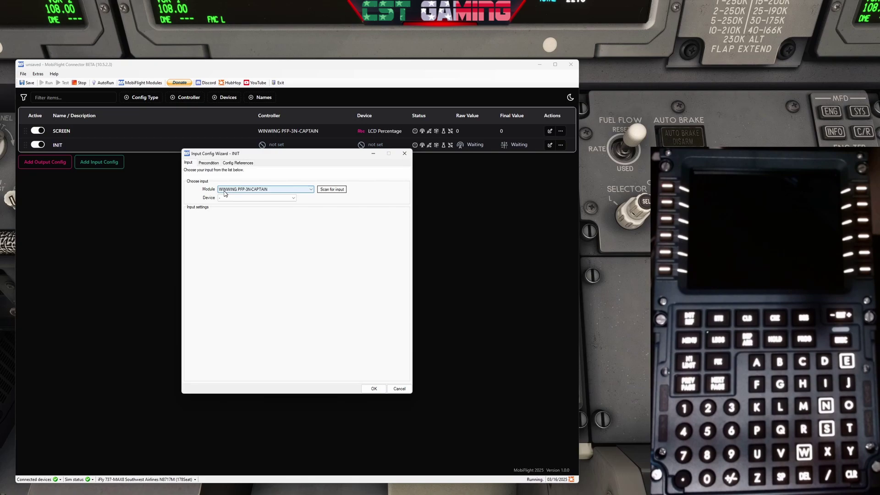
click(334, 190)
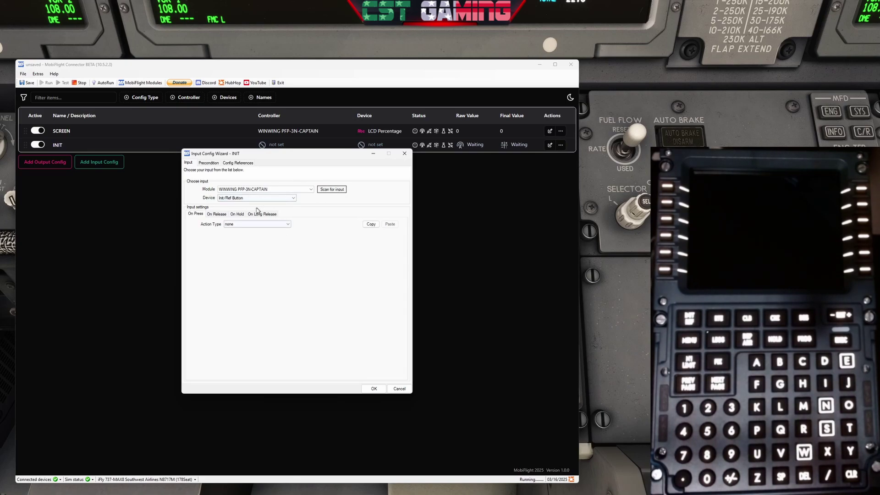
Set the action type to Microsoft Flight Simulator, filtering presets to iFly, 737-Max8, left MCDU.
click(242, 225)
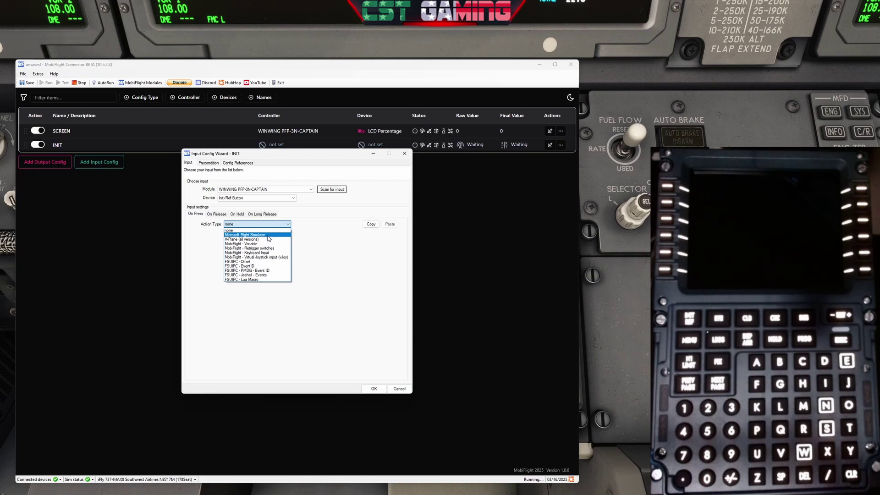
click(268, 236)
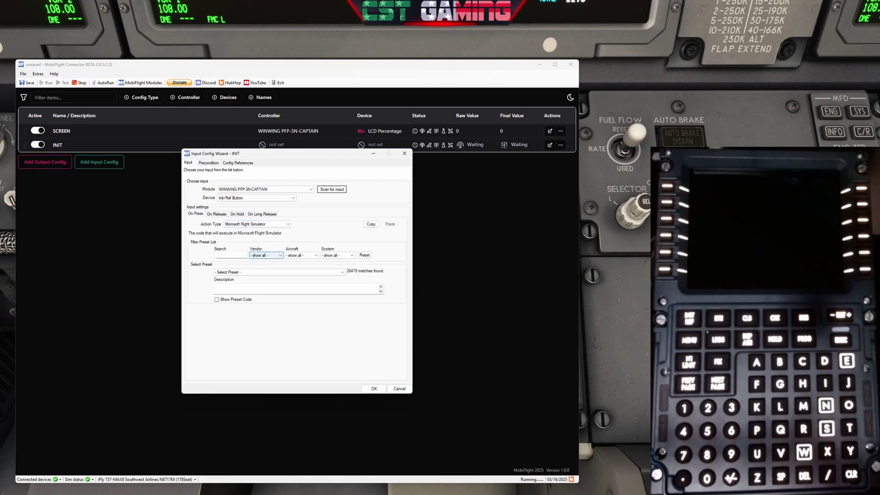
click(270, 257)
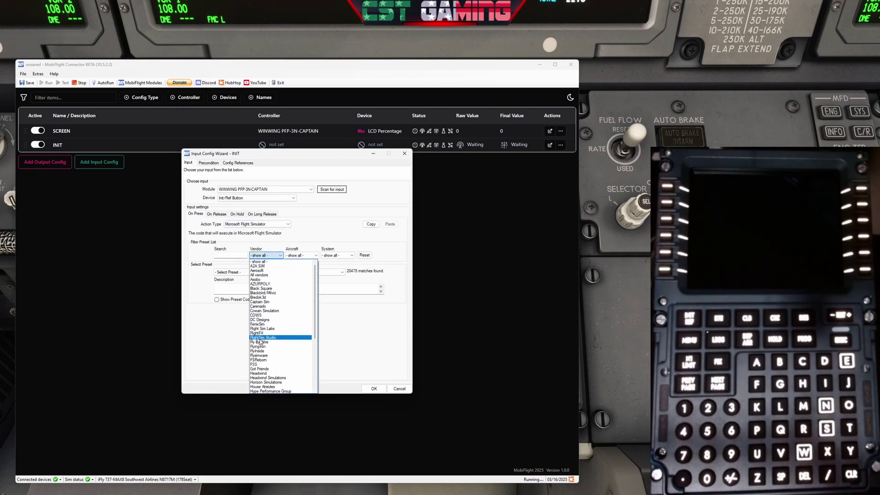
scroll(257, 330, down, 5)
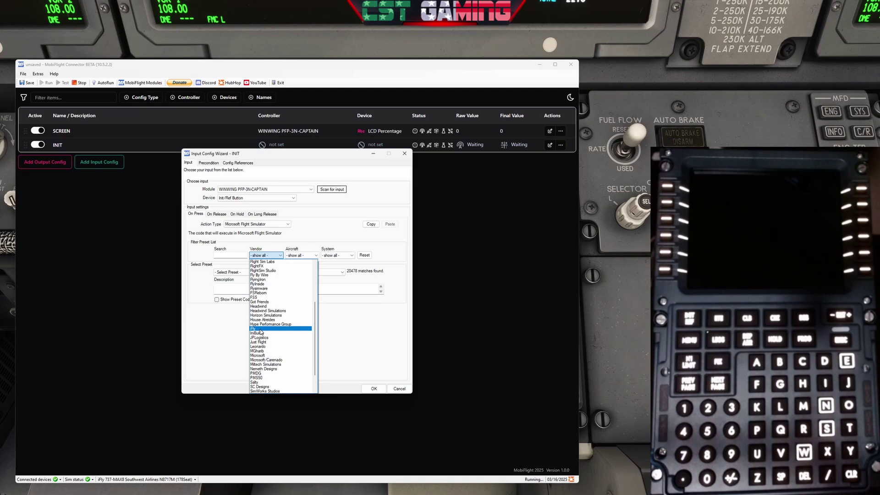
click(260, 329)
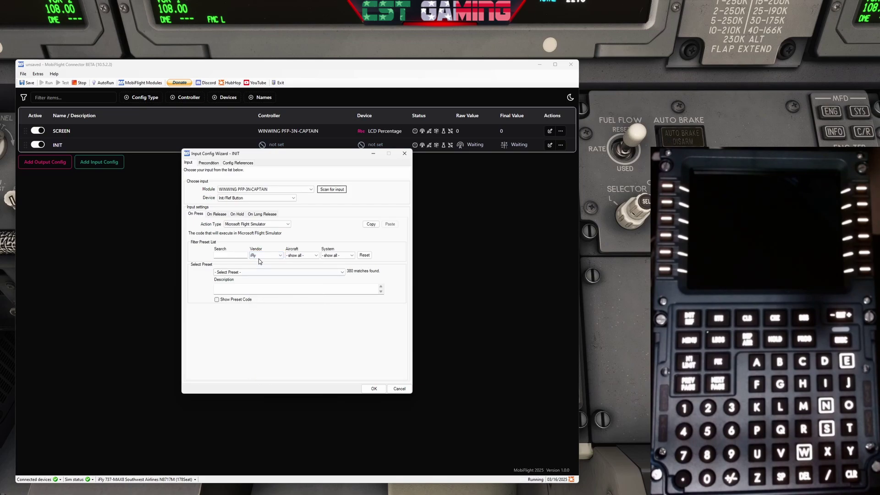
click(301, 255)
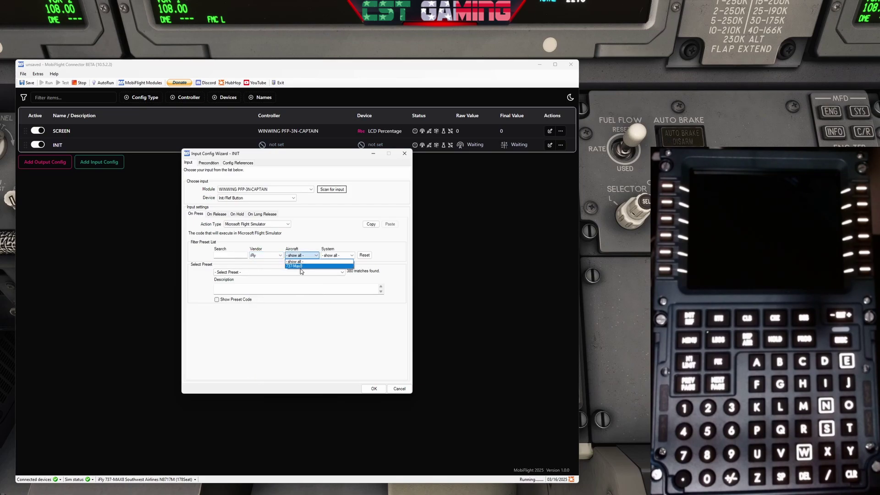
click(302, 266)
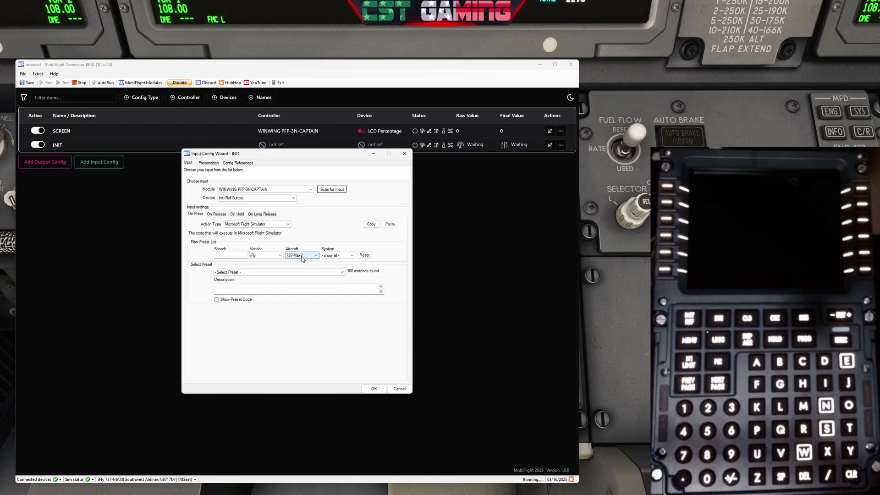
click(337, 256)
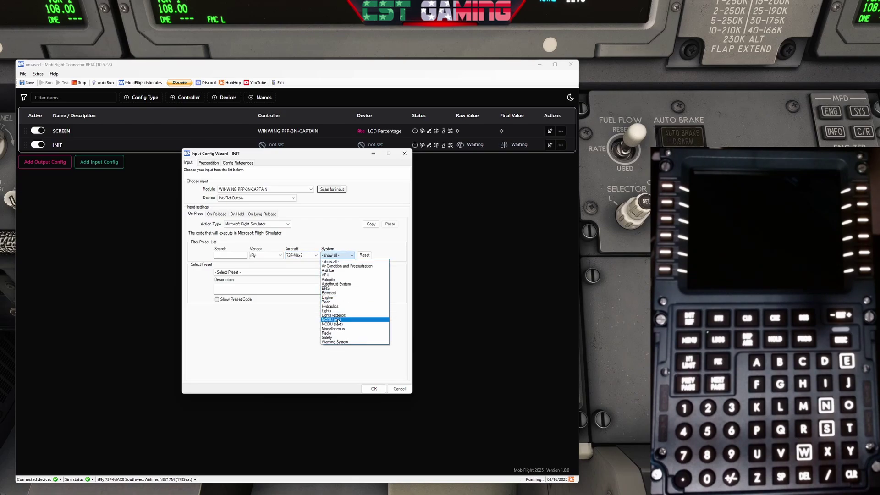
click(351, 319)
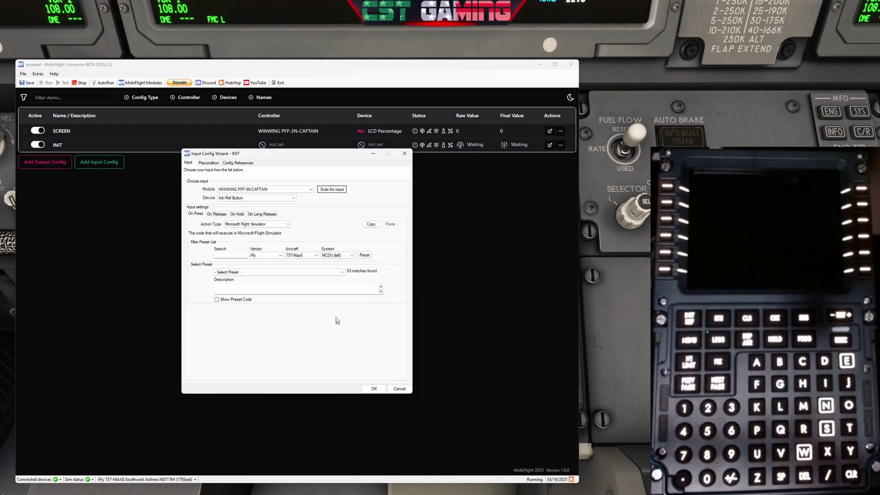
Choose the L MCDU Key INIT REF preset.
click(301, 272)
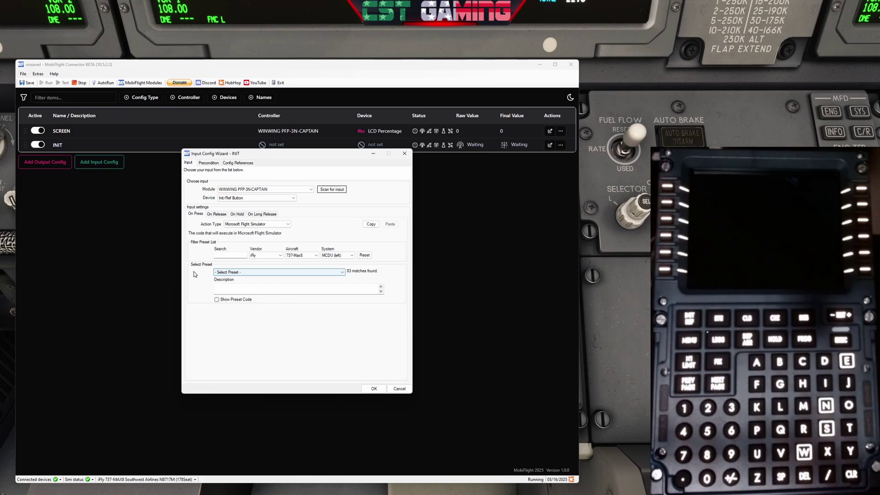
click(258, 273)
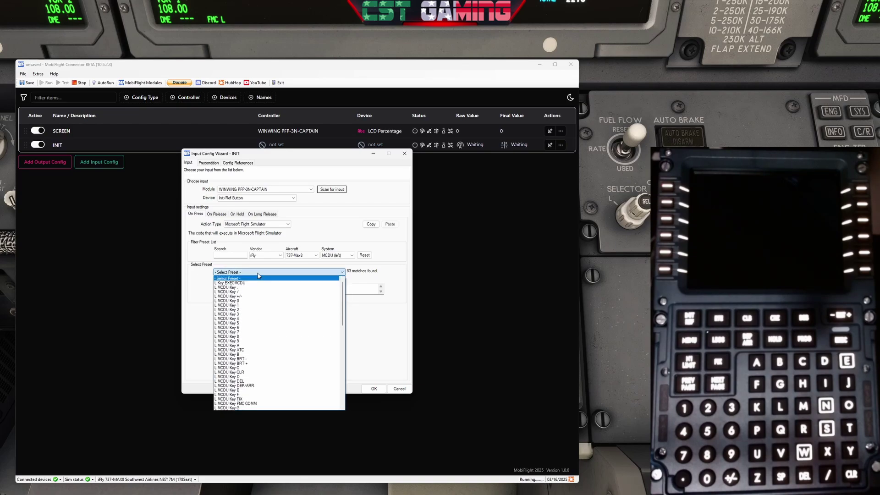
scroll(252, 348, down, 2)
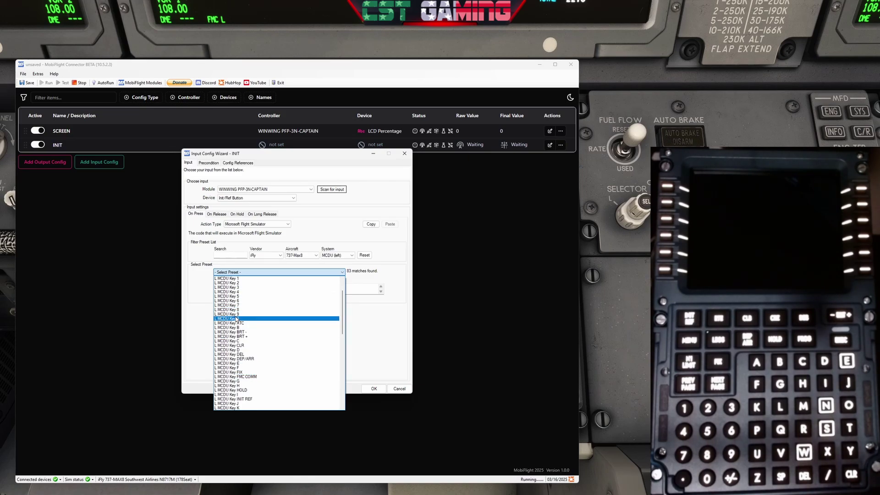
scroll(247, 391, down, 2)
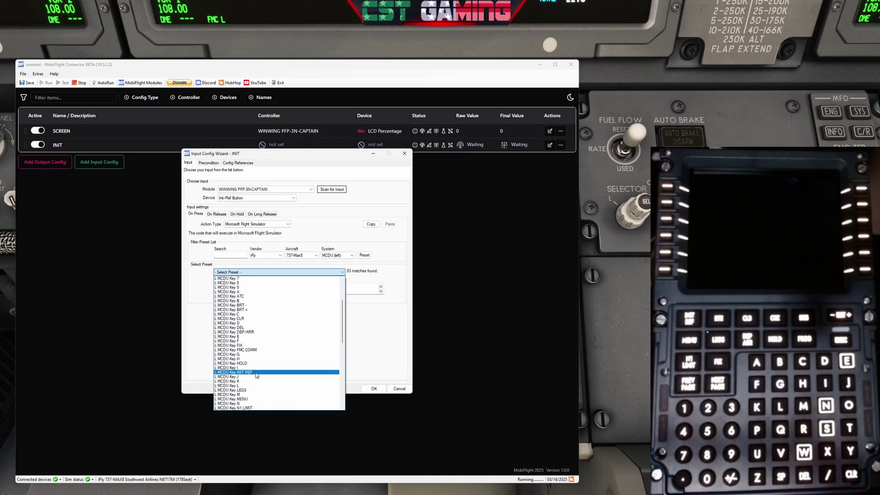
click(255, 372)
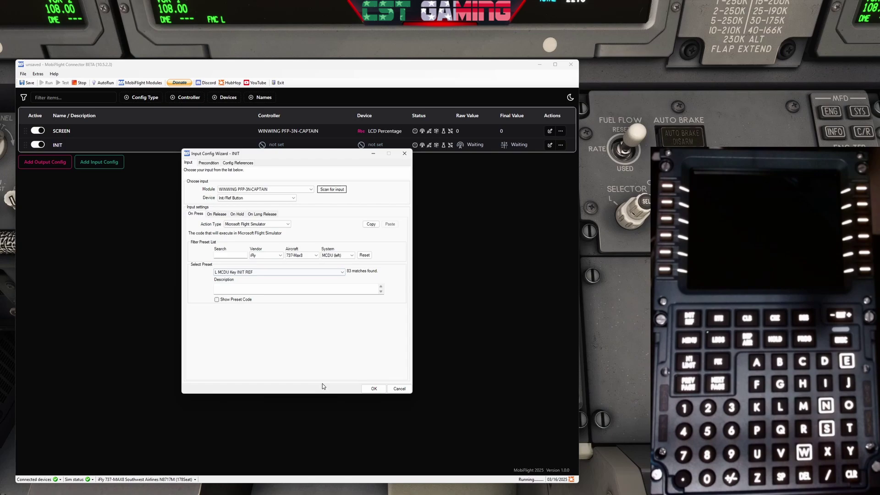
Save the INIT mapping, restart the configuration, and narrow the window to reveal the cockpit FMC.
click(373, 389)
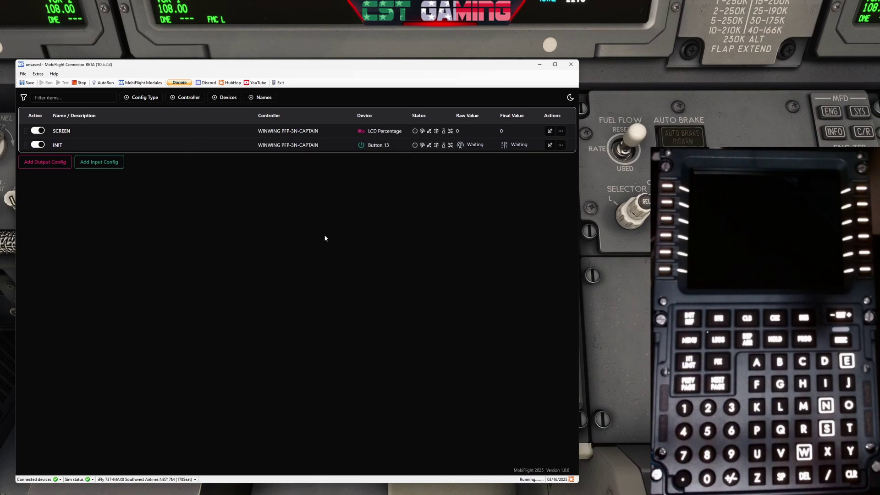
click(79, 82)
click(44, 84)
drag(579, 242, 323, 242)
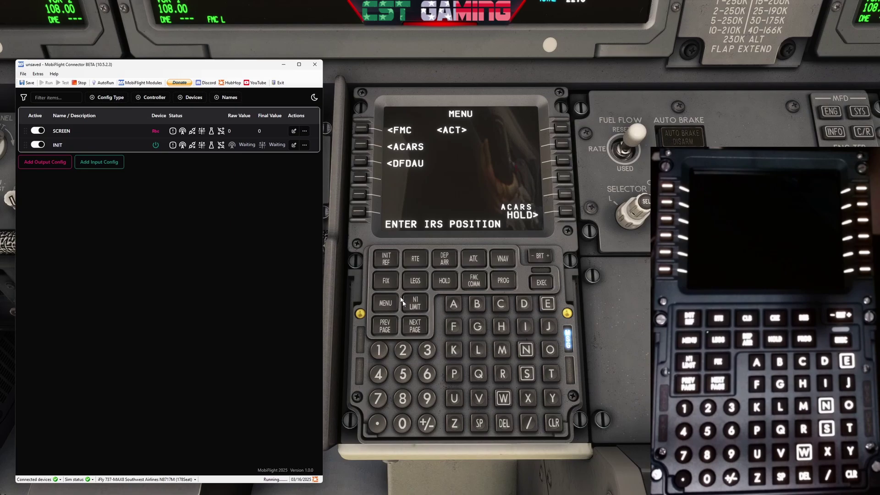
click(436, 365)
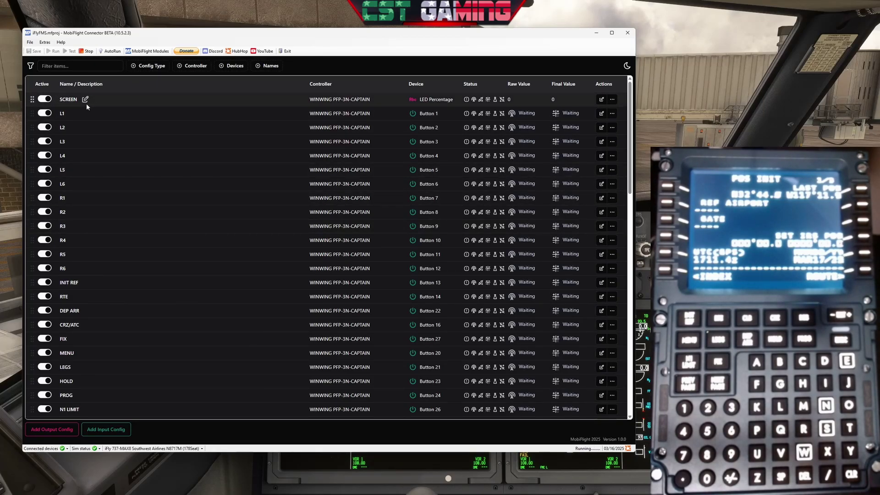
scroll(122, 119, down, 9)
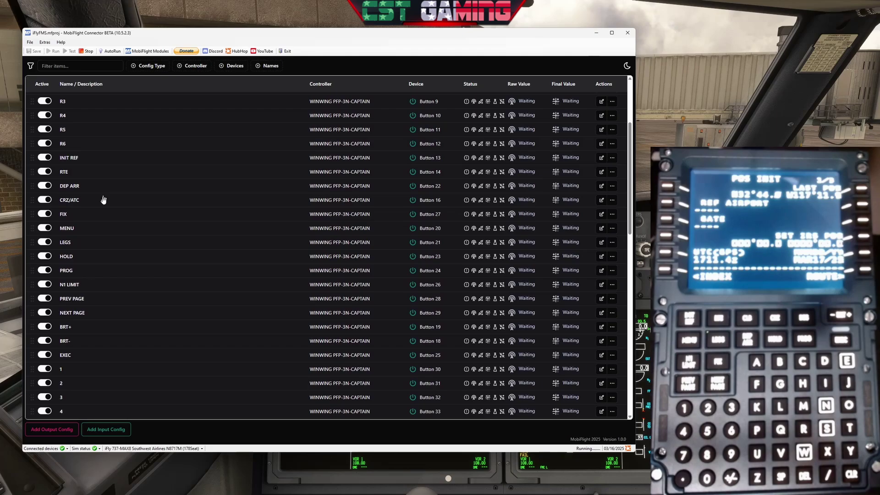
scroll(111, 263, down, 7)
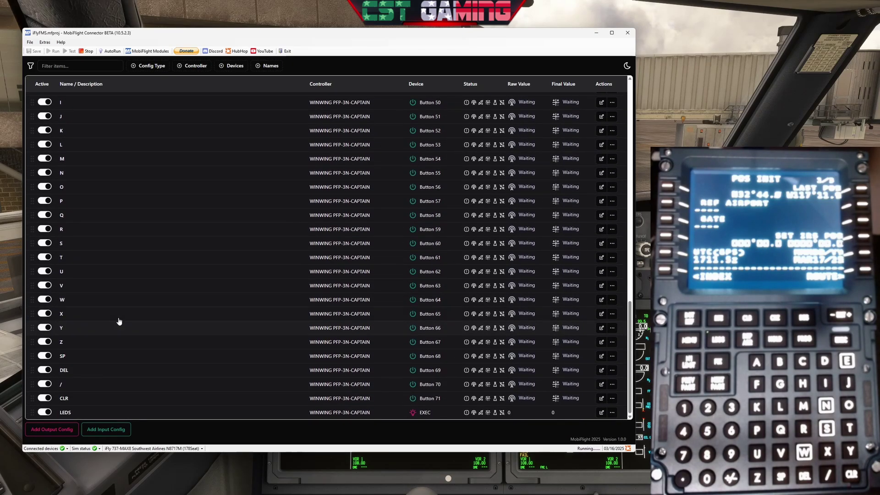
scroll(108, 357, up, 10)
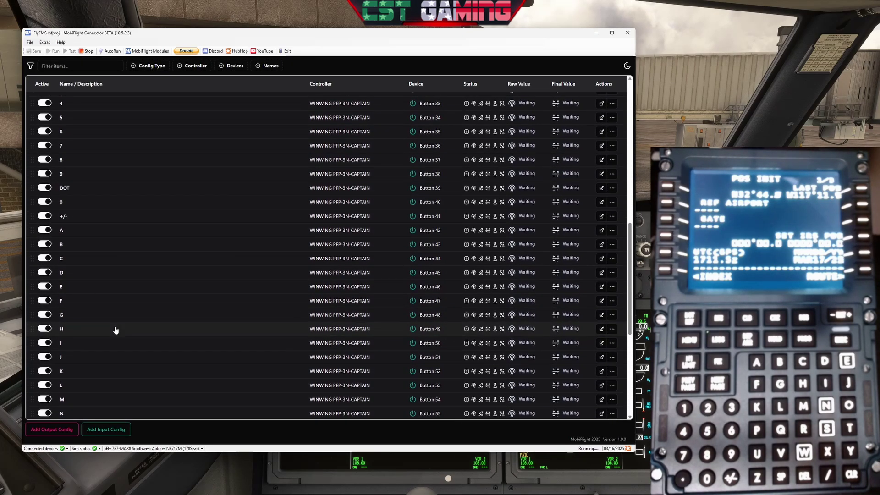
scroll(120, 298, up, 5)
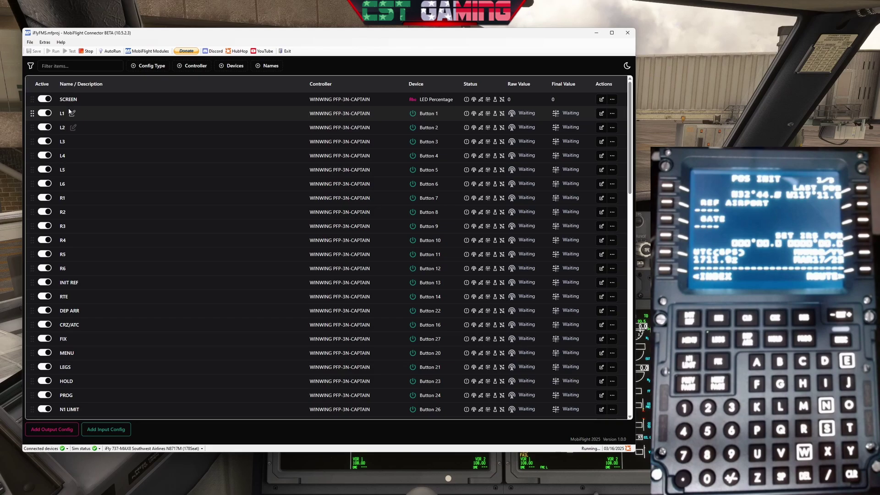
scroll(81, 211, down, 2)
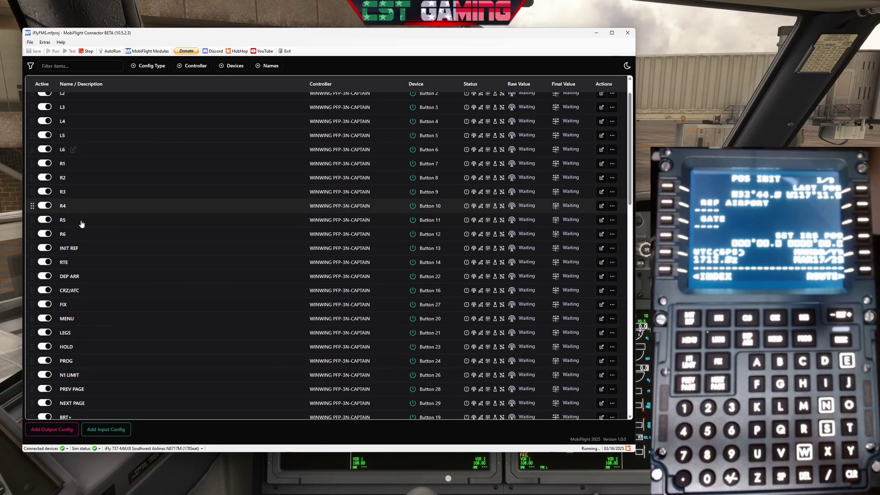
scroll(82, 223, down, 4)
scroll(80, 211, down, 8)
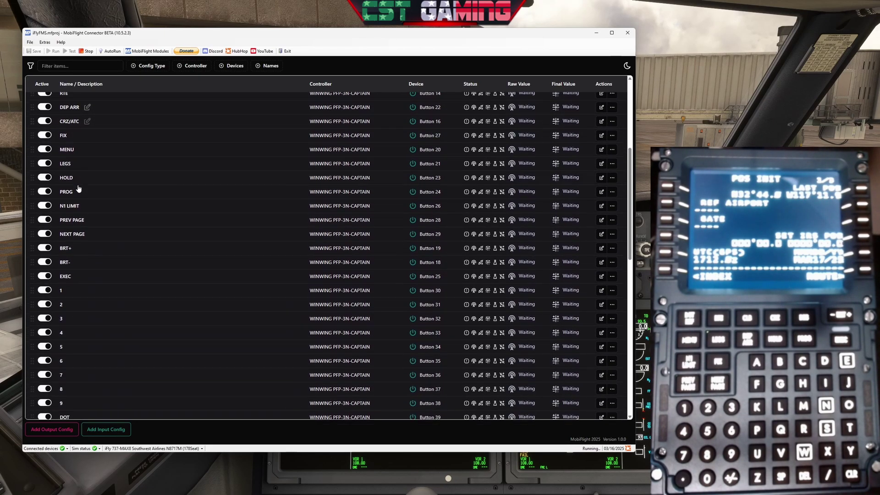
scroll(77, 231, down, 2)
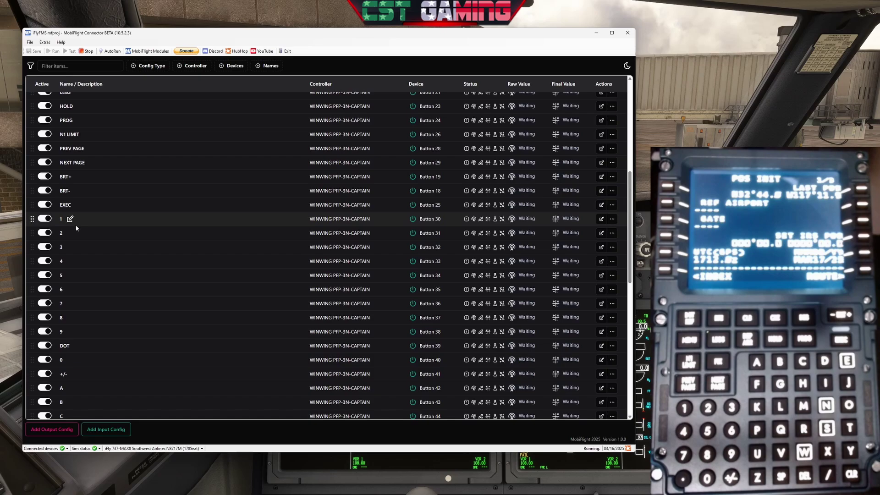
scroll(73, 222, down, 8)
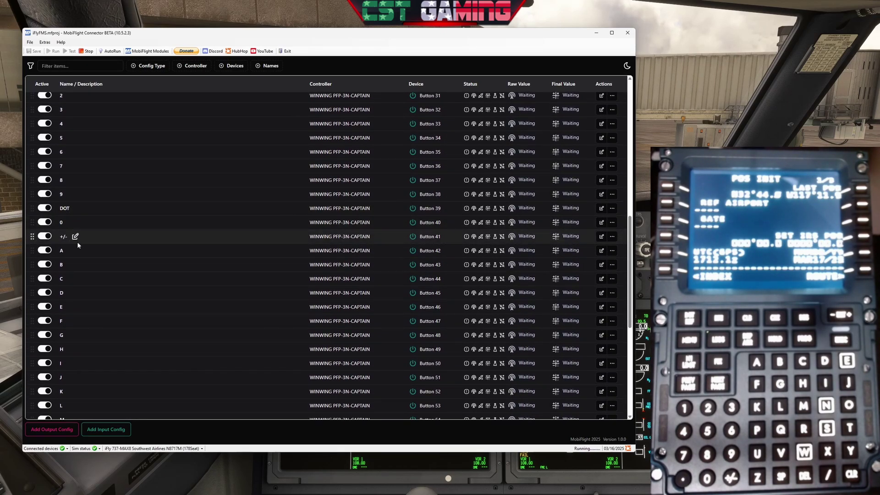
scroll(77, 241, down, 15)
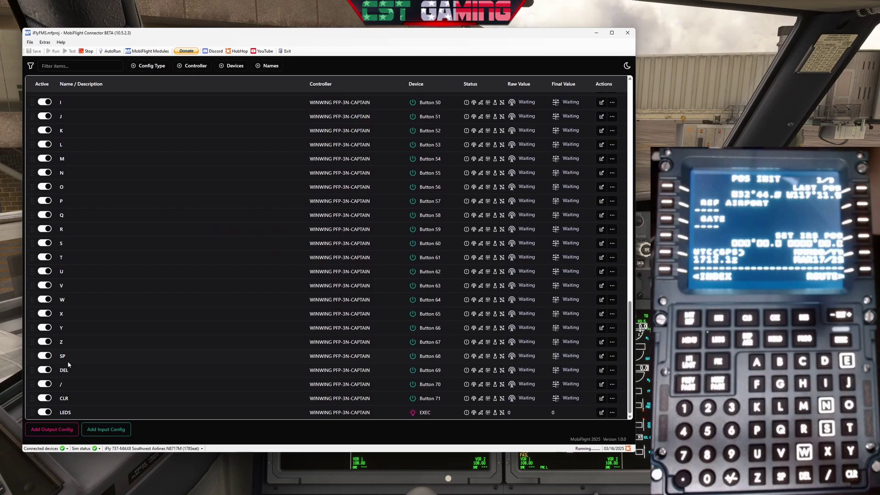
scroll(87, 367, up, 12)
scroll(90, 335, up, 15)
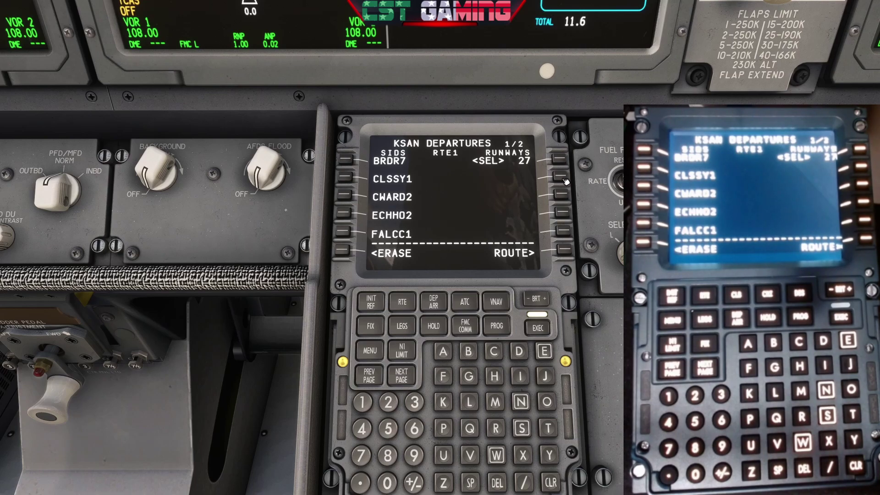
Open the SimBrief flight plan panel and move it to the cockpit's left side.
middle_click(440, 251)
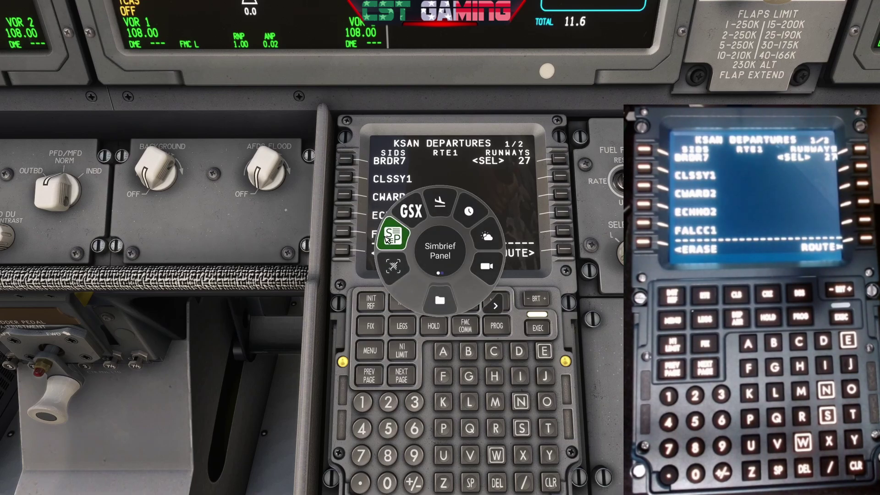
click(381, 240)
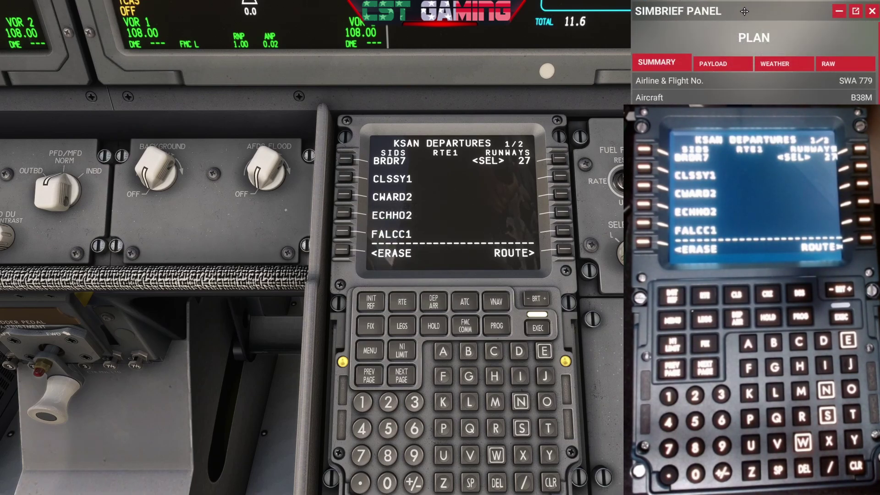
drag(741, 16, 186, 113)
scroll(125, 302, down, 1)
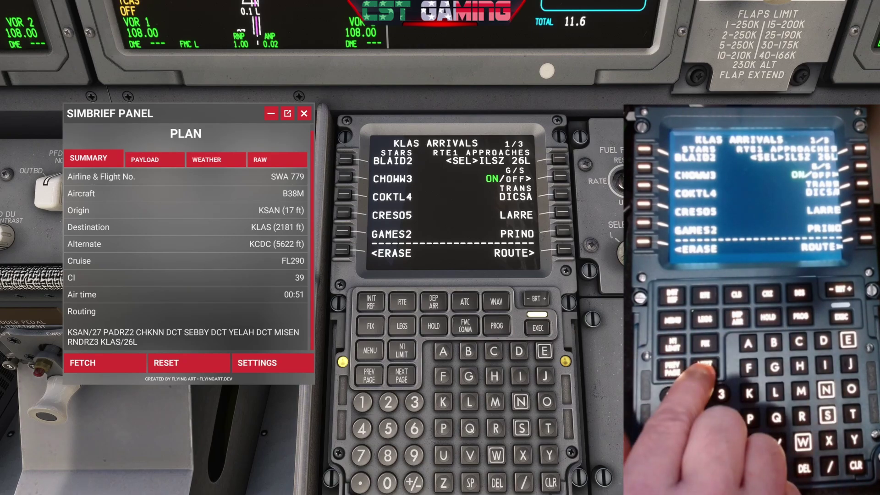
Pick RNDRZ3, the MISEN transition and the PRINO approach transition on the KLAS arrivals pages, then execute.
key(Page_Down)
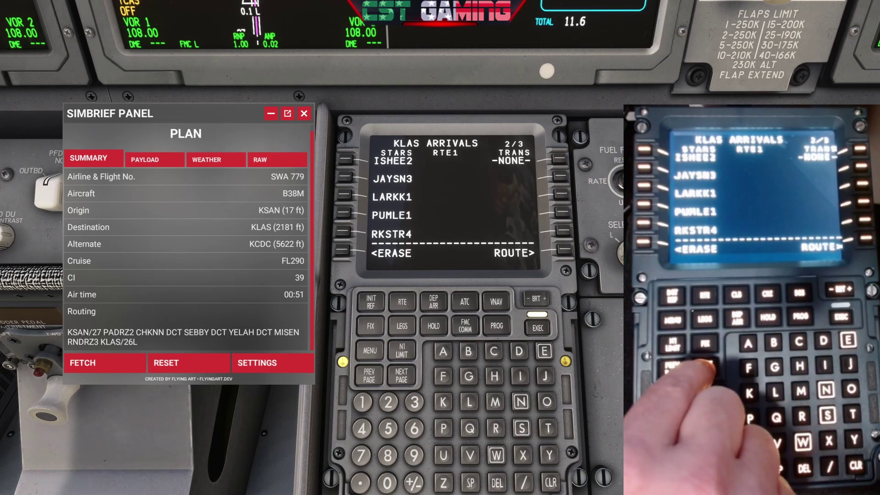
key(Page_Down)
key(F1)
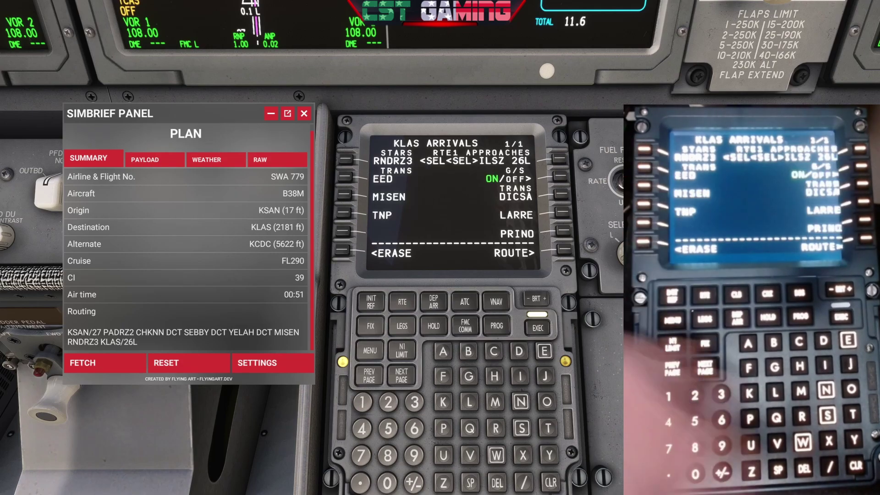
key(F3)
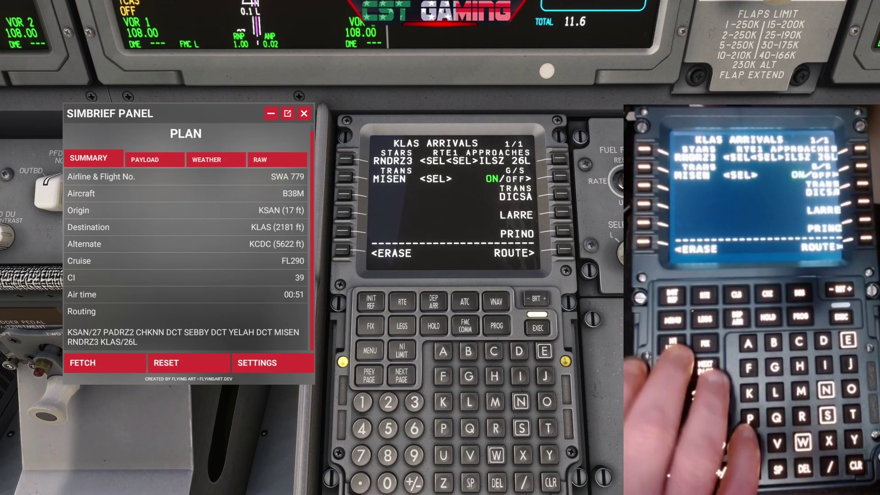
key(F11)
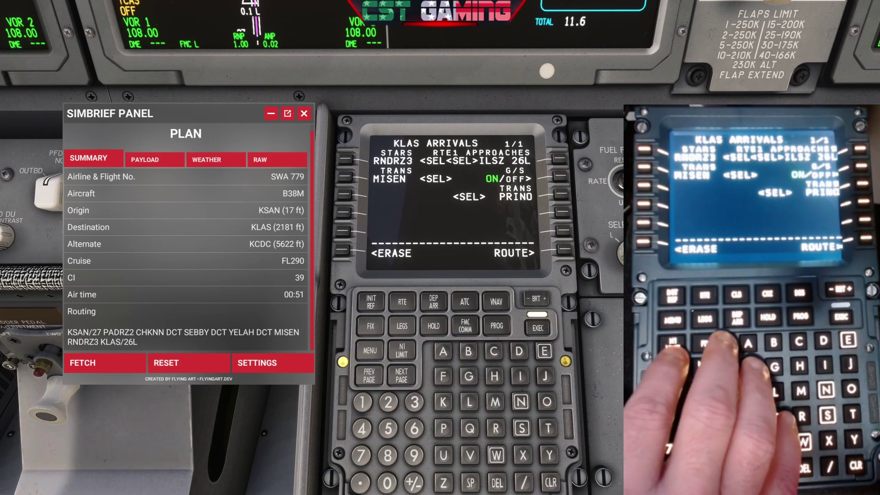
key(Return)
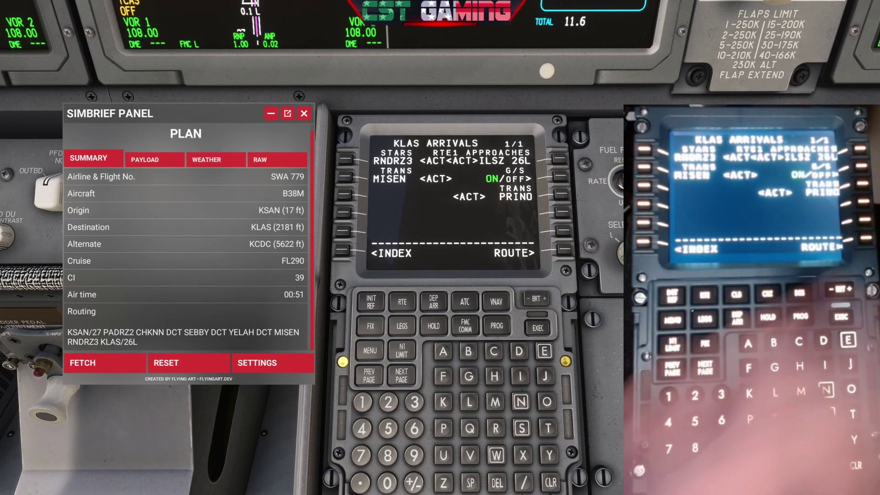
Open PERF INIT and enter a zero fuel weight of 139.4 at LSK 3L.
key(F12)
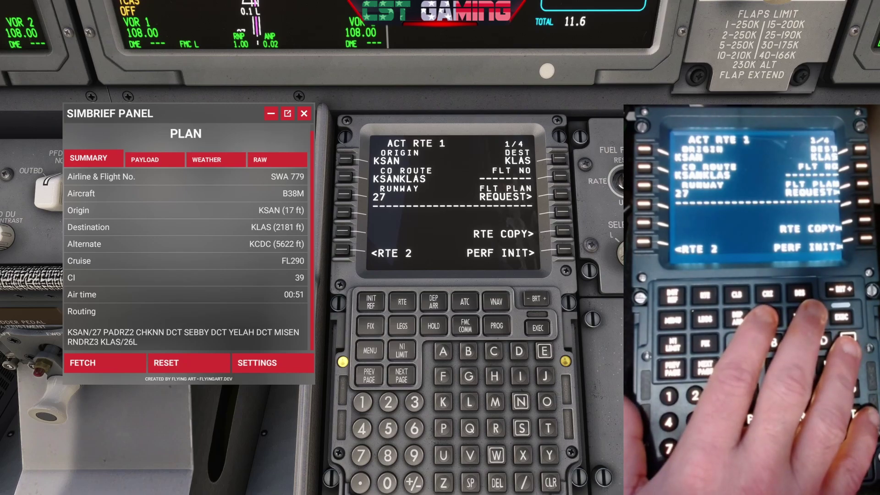
key(F11)
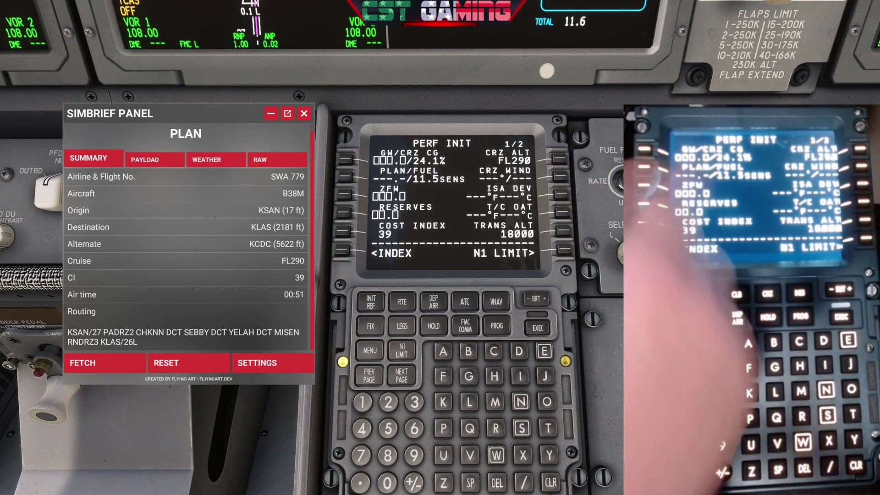
key(F3)
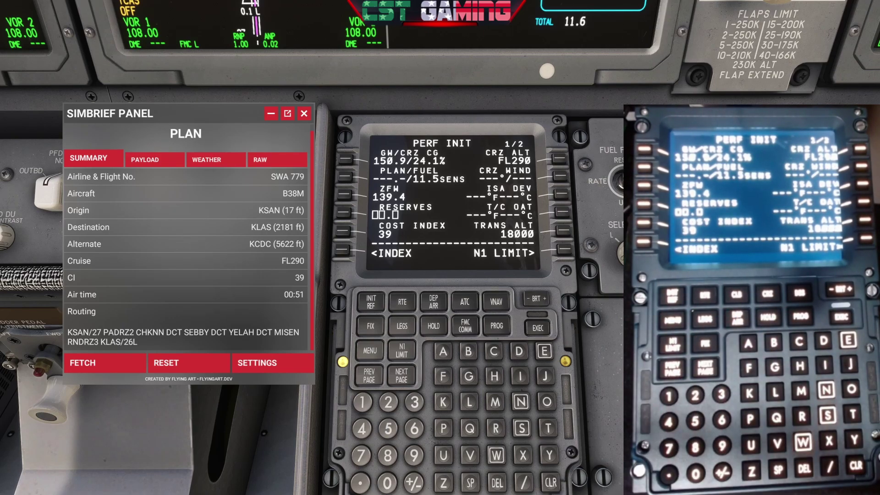
text(39)
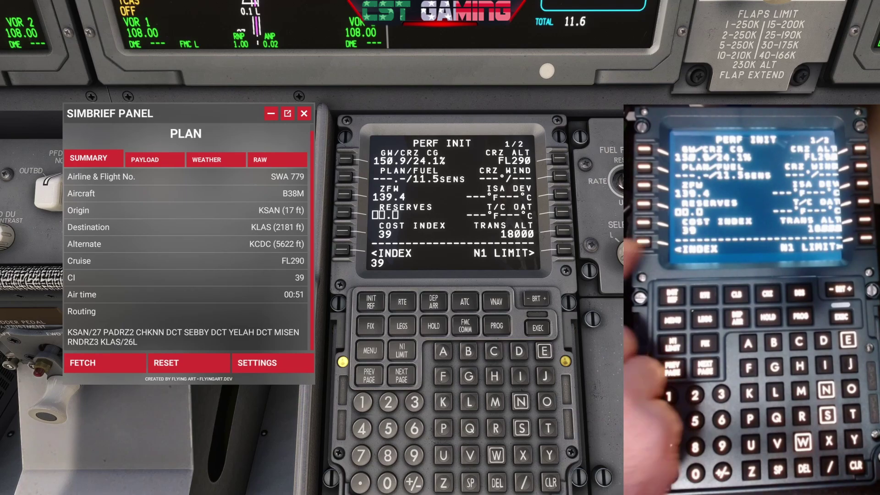
key(BackSpace)
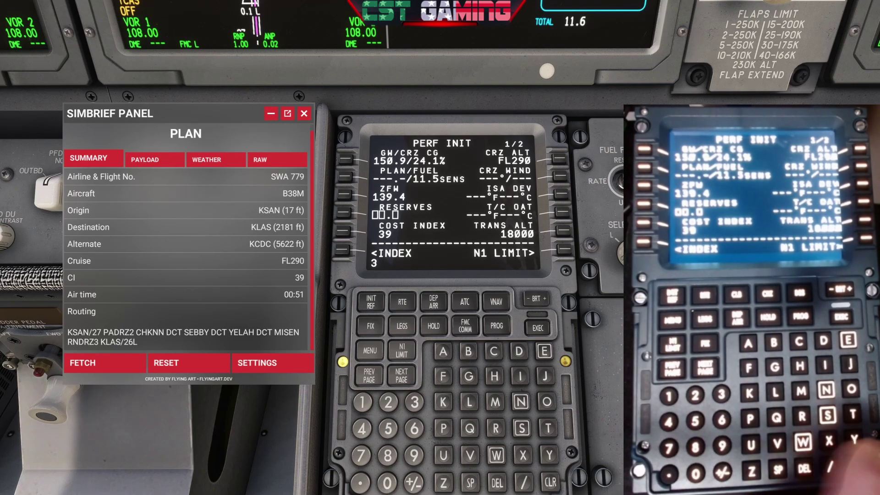
key(BackSpace)
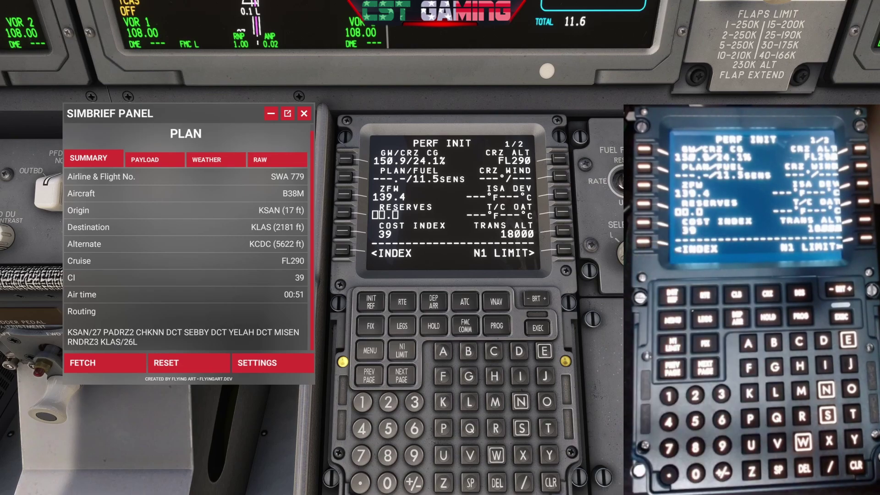
Check the SimBrief payload figures and enter 2.0 as the fuel reserves.
click(170, 162)
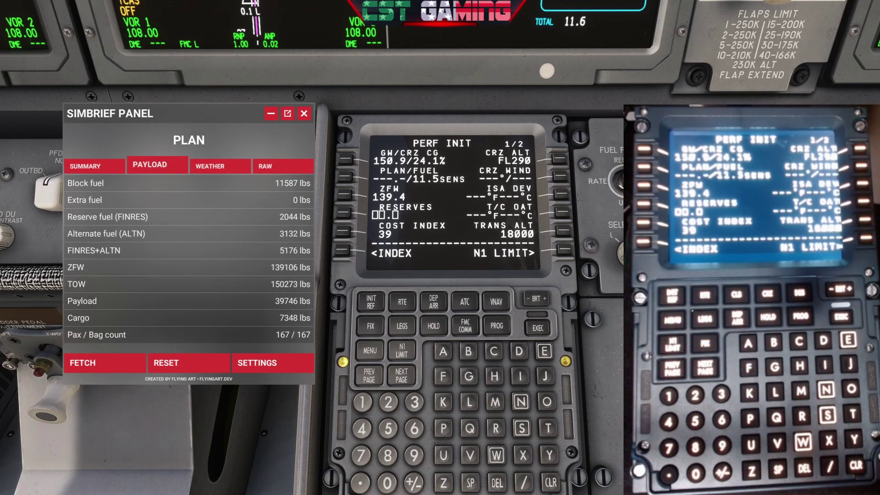
text(2.0)
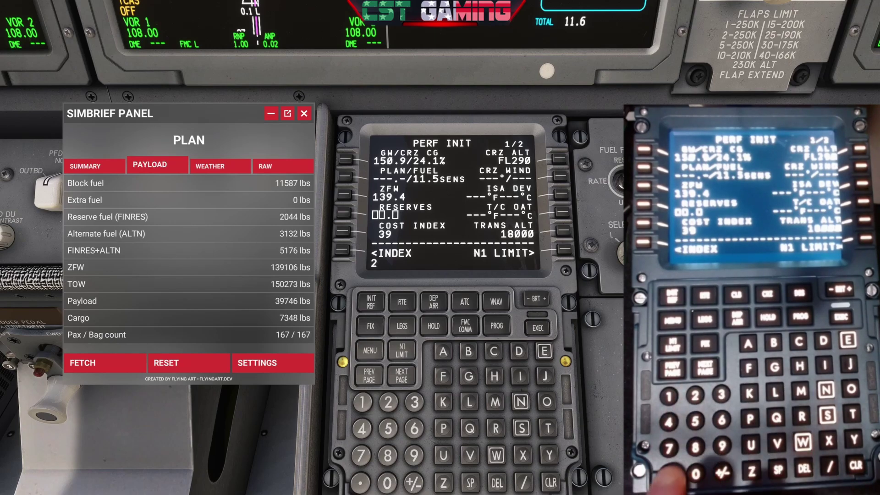
click(343, 213)
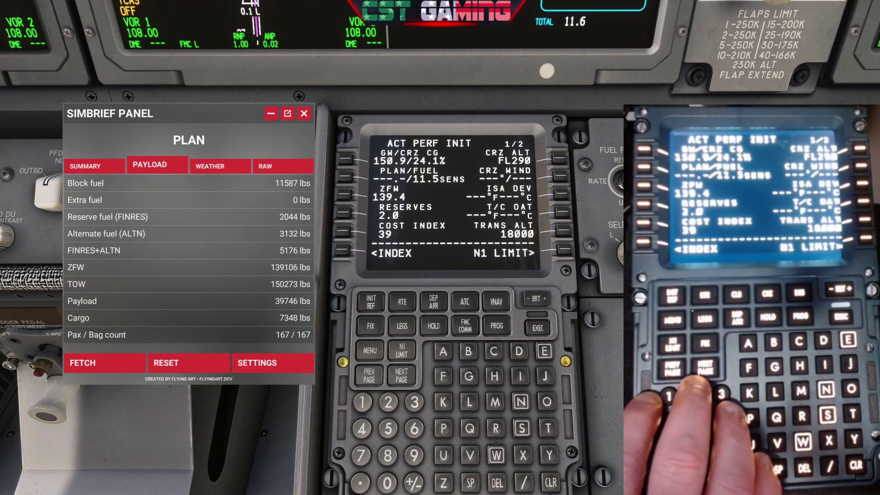
click(108, 166)
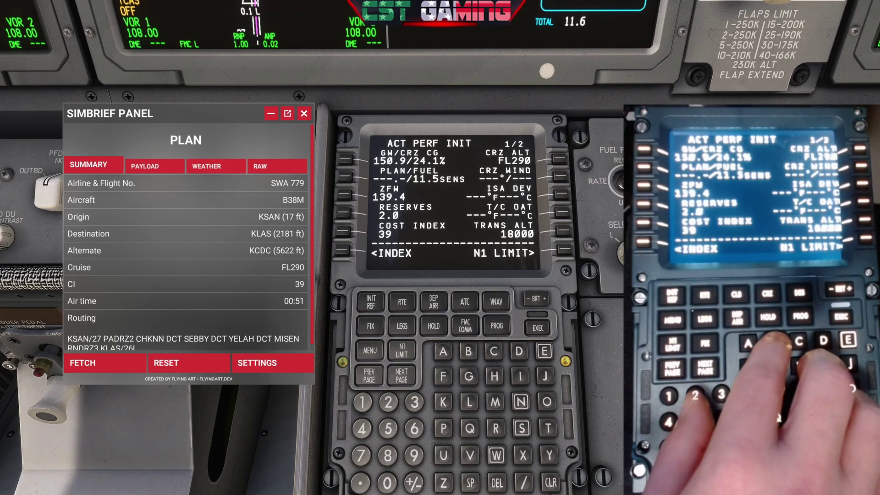
Enter the 233/73 cruise wind and −38 °C T/C OAT from SimBrief weather, then execute.
click(216, 166)
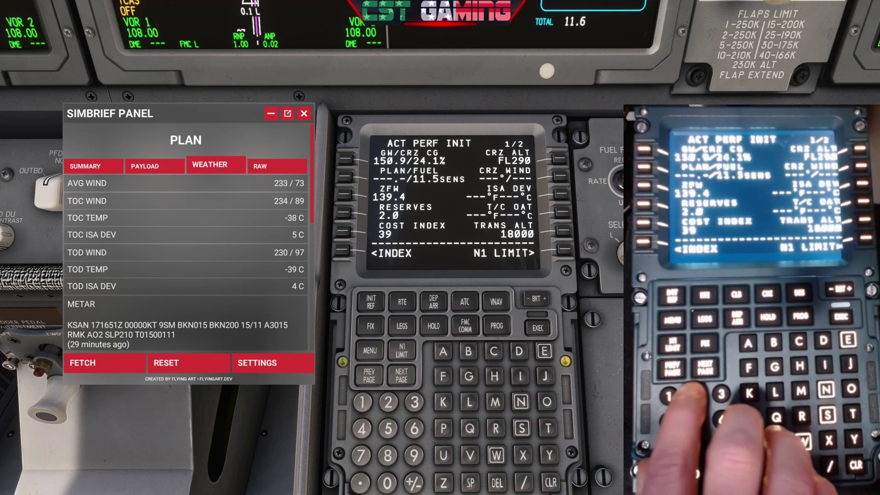
text(233)
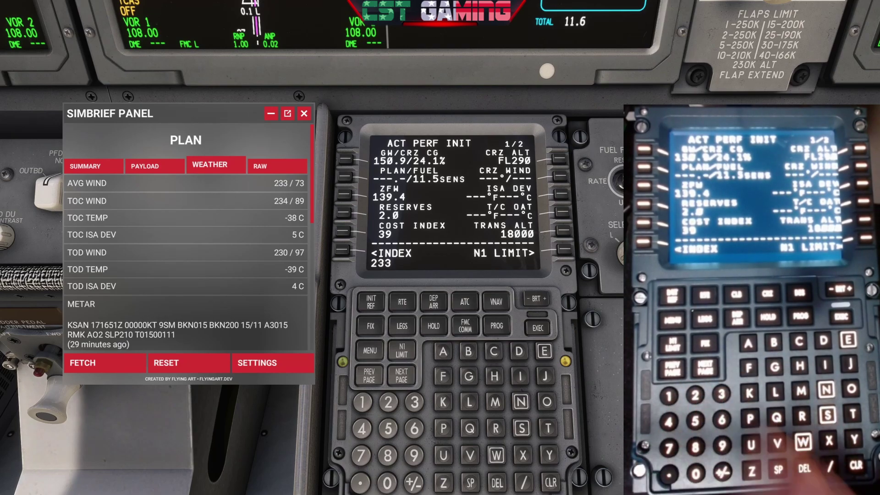
text(/)
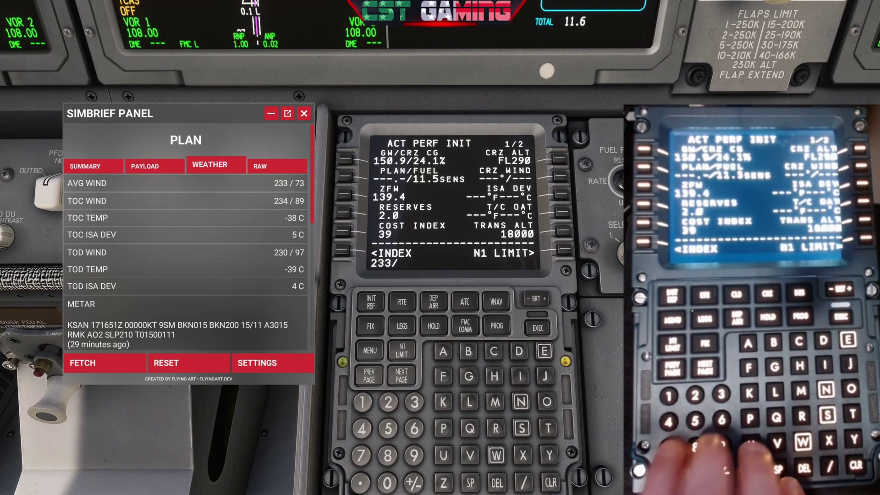
text(73)
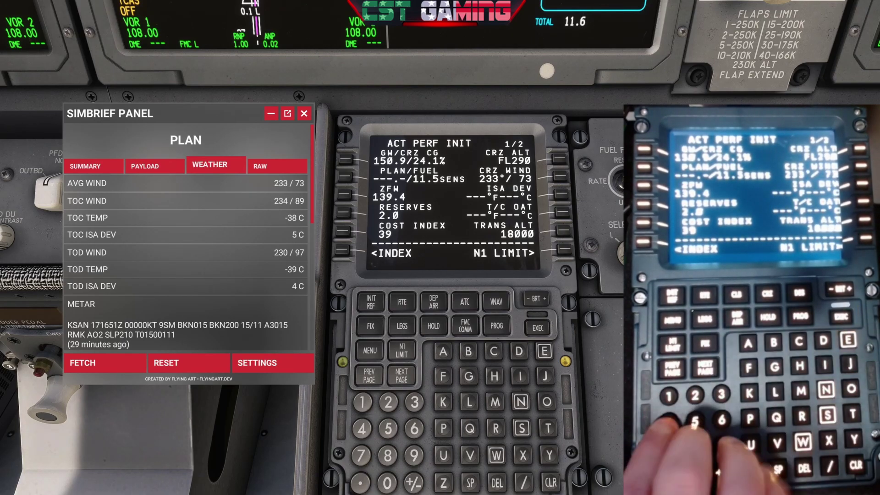
text(4)
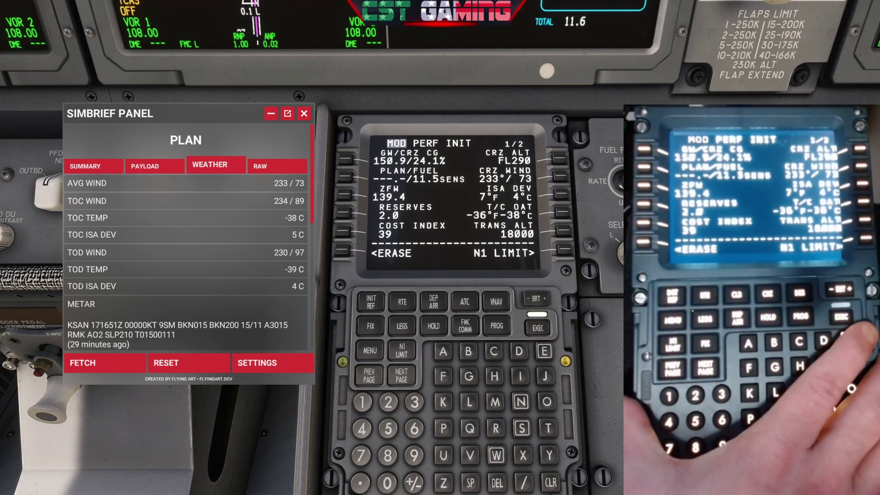
key(Return)
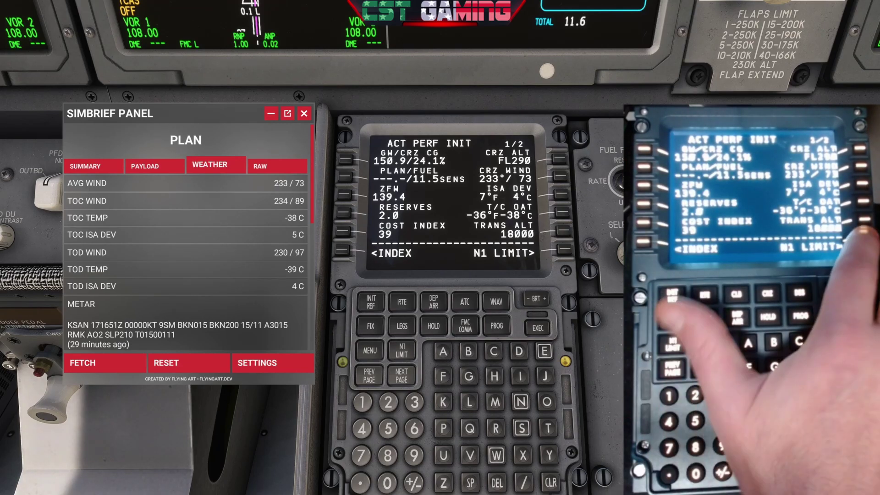
On the N1 LIMIT page, try the TO-1 rating and return to full TO thrust.
key(F6)
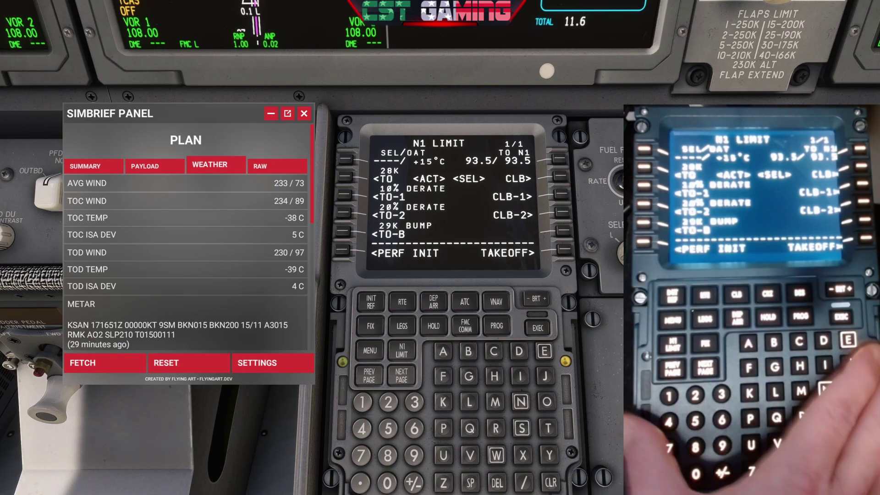
key(F2)
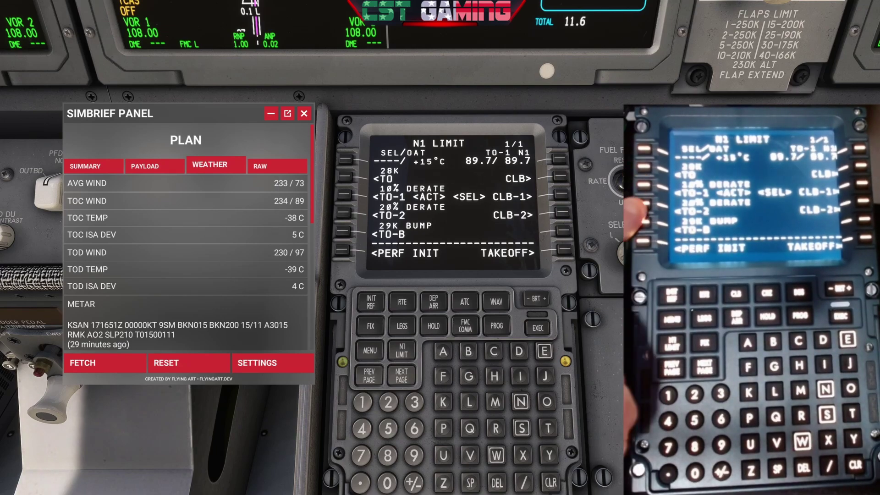
key(F1)
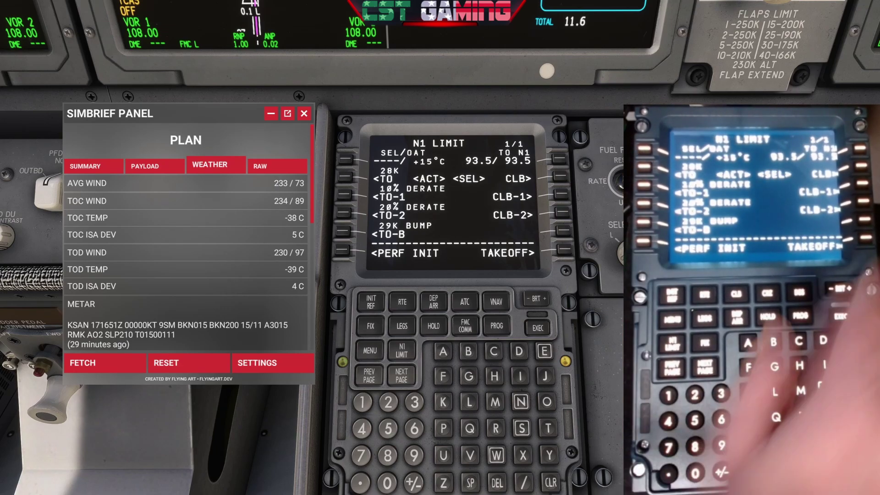
On takeoff ref, set flaps 5 and fill in the CG for trim 4.91.
key(F12)
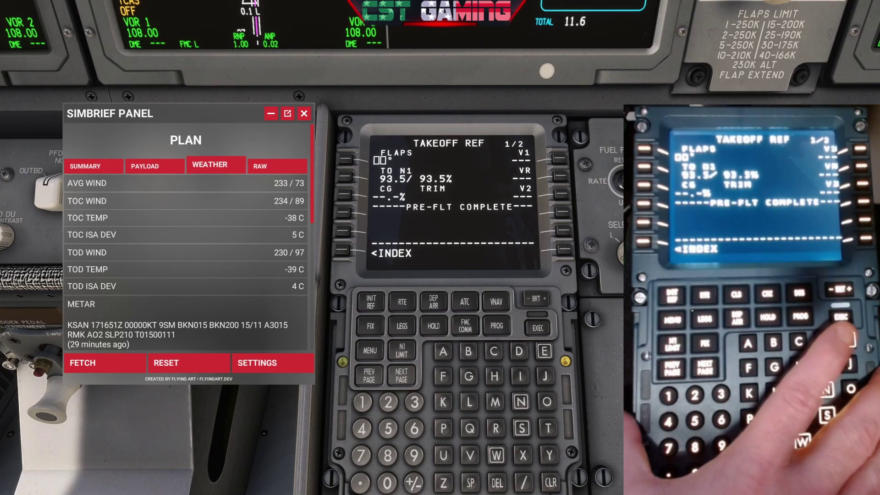
text(5)
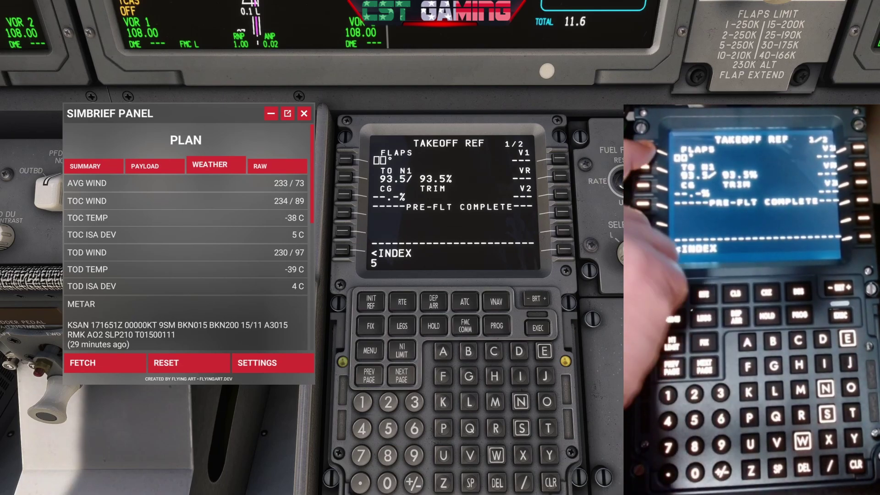
key(F1)
key(F3)
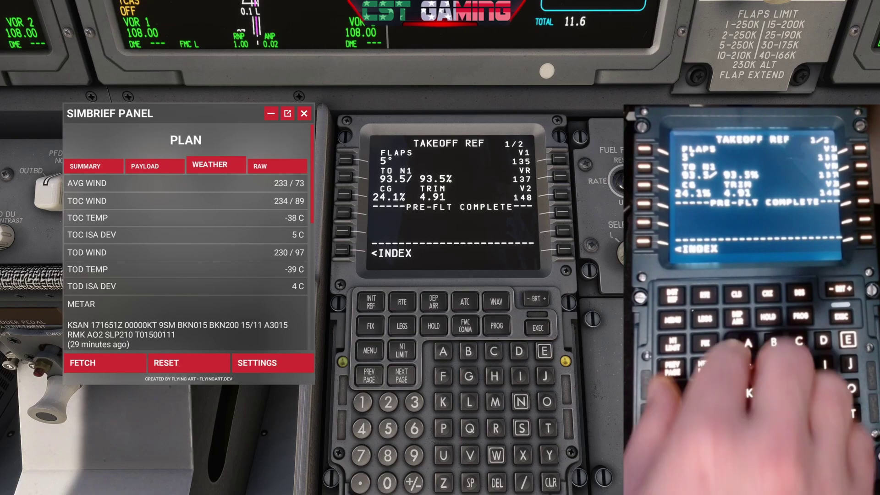
Accept V-speeds 135/137/148, entering 135 into V1, then show the route legs.
key(F7)
key(F8)
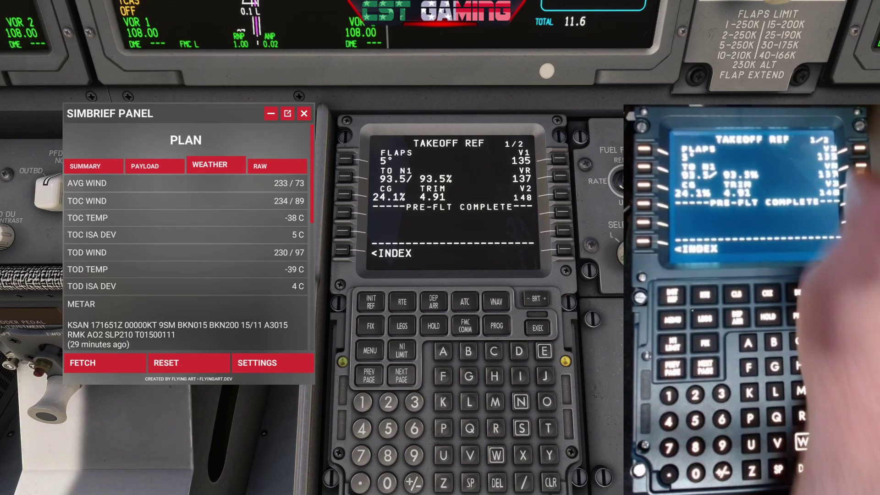
key(F9)
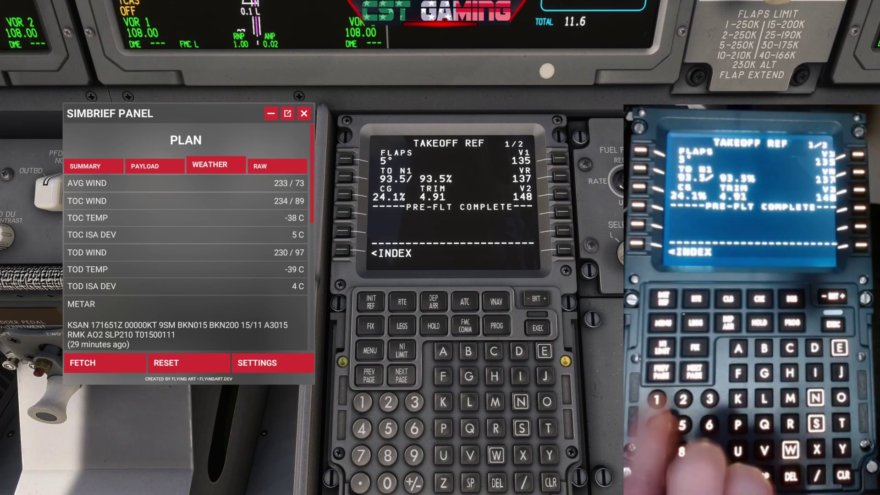
text(135)
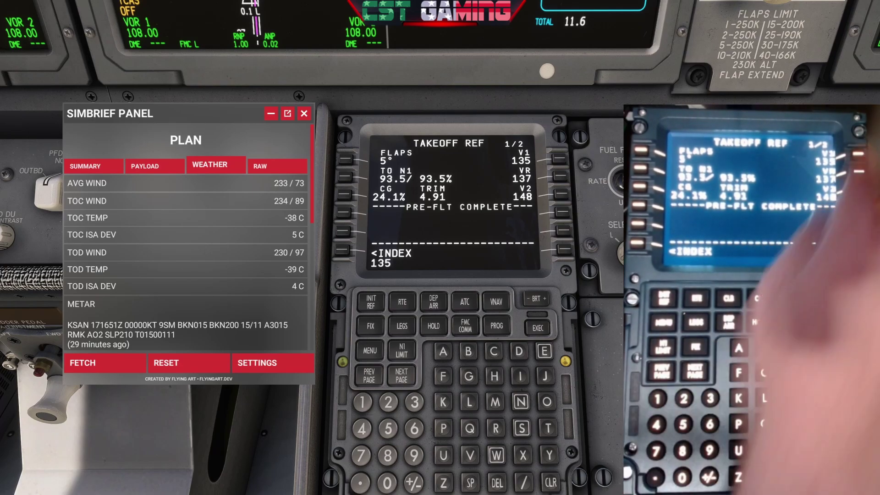
click(559, 158)
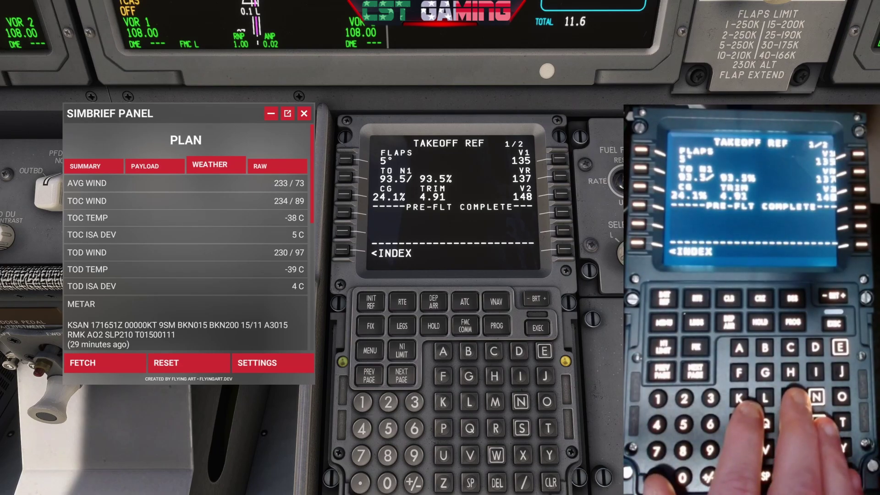
click(401, 325)
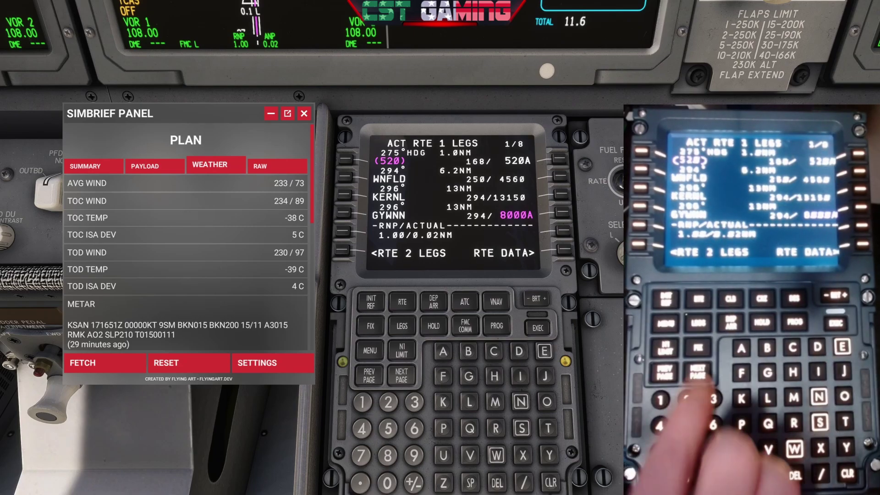
Page forward through the route legs pages and back to the first.
click(401, 375)
click(401, 375)
click(401, 375)
click(401, 376)
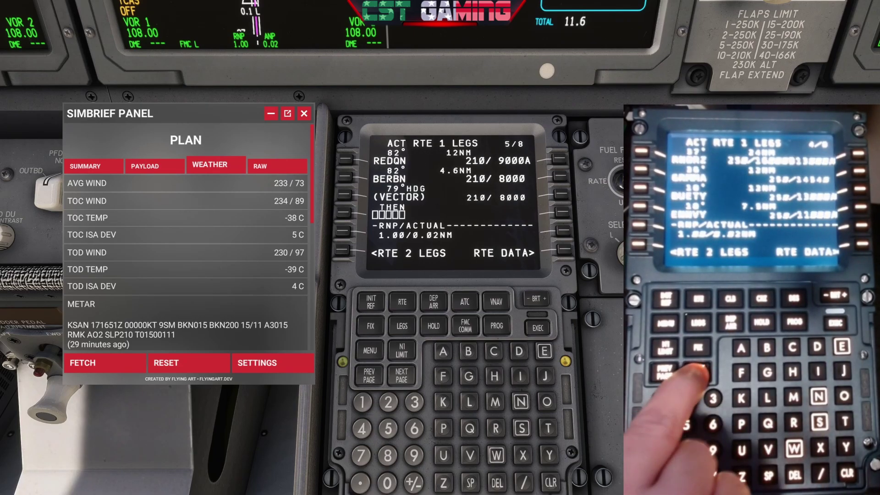
click(369, 376)
click(401, 376)
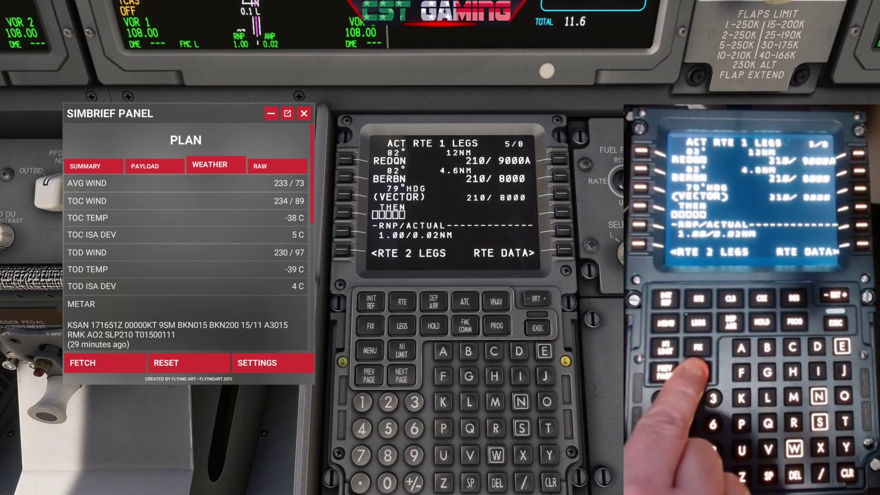
click(402, 375)
click(370, 375)
click(369, 376)
click(369, 376)
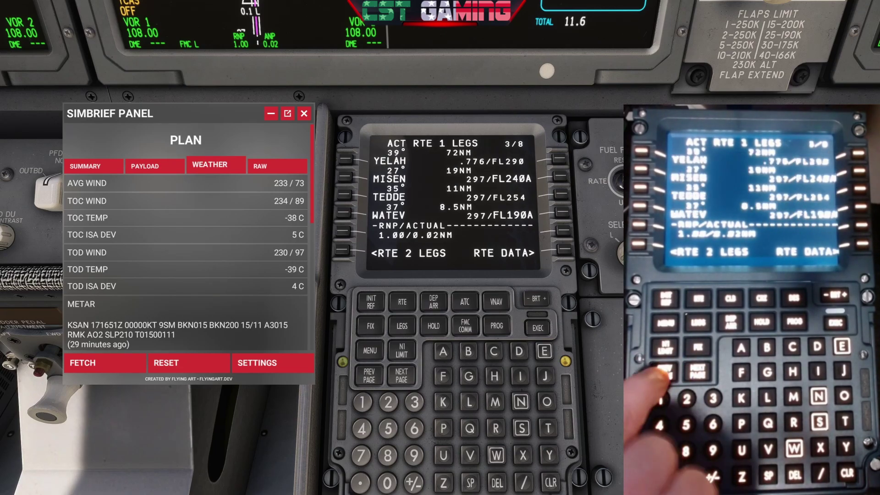
click(369, 375)
click(369, 375)
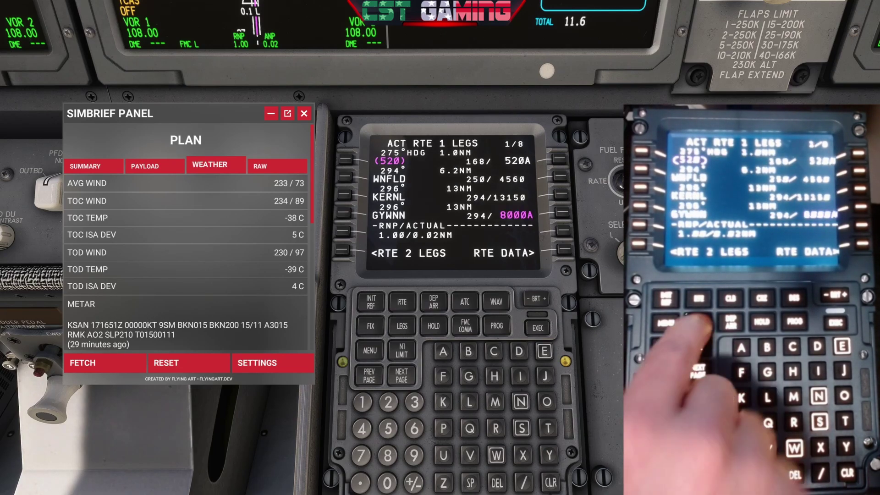
Cycle through the menu, DEP ARR, HOLD, PROG, N1 LIMIT and FIX pages, ending on RTE.
click(369, 350)
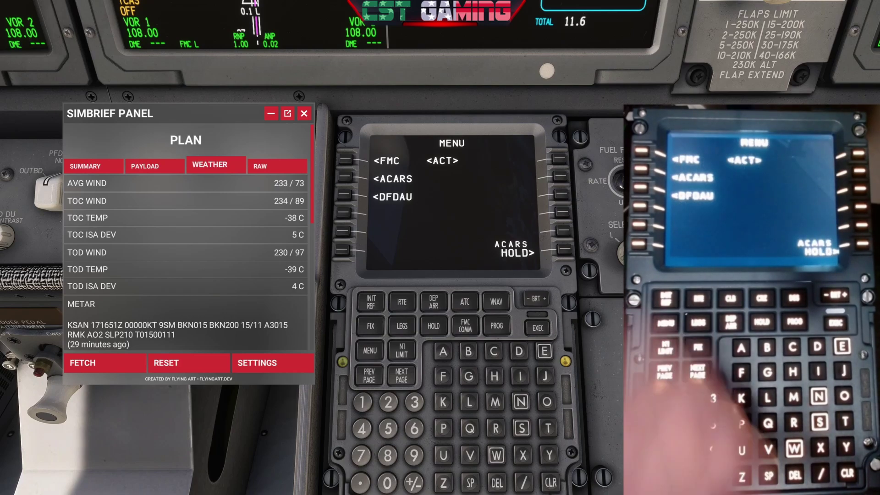
click(346, 159)
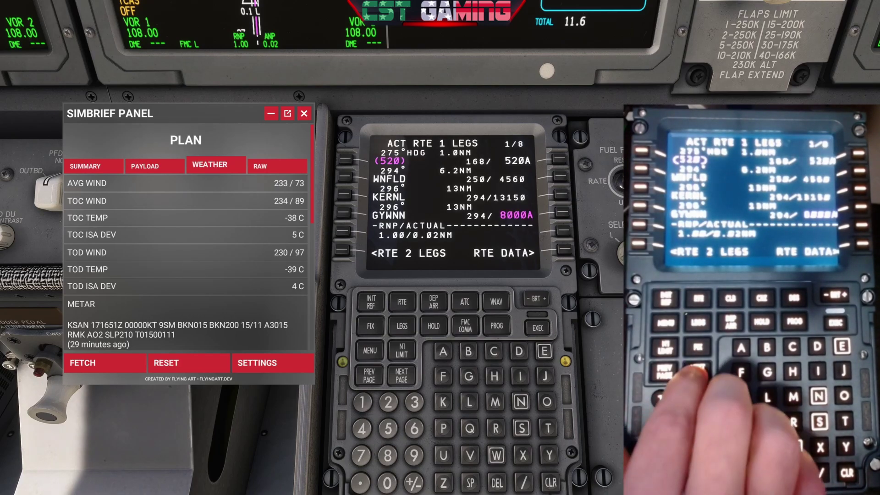
click(433, 302)
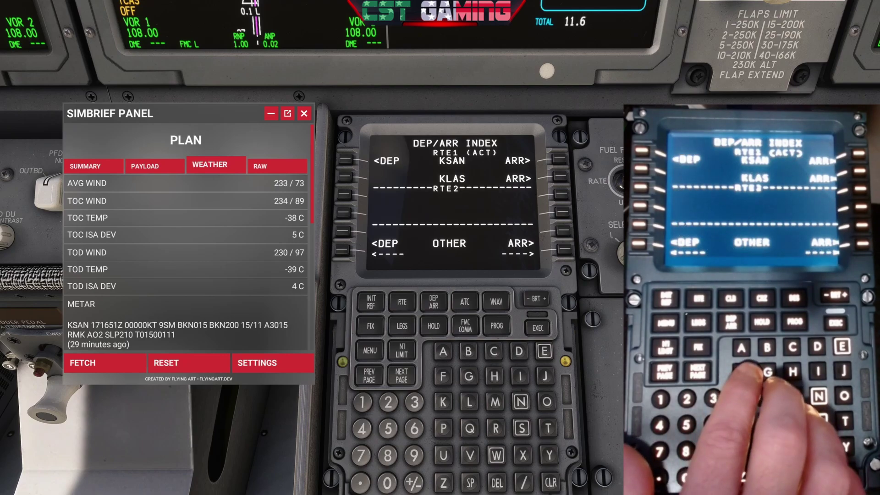
click(433, 326)
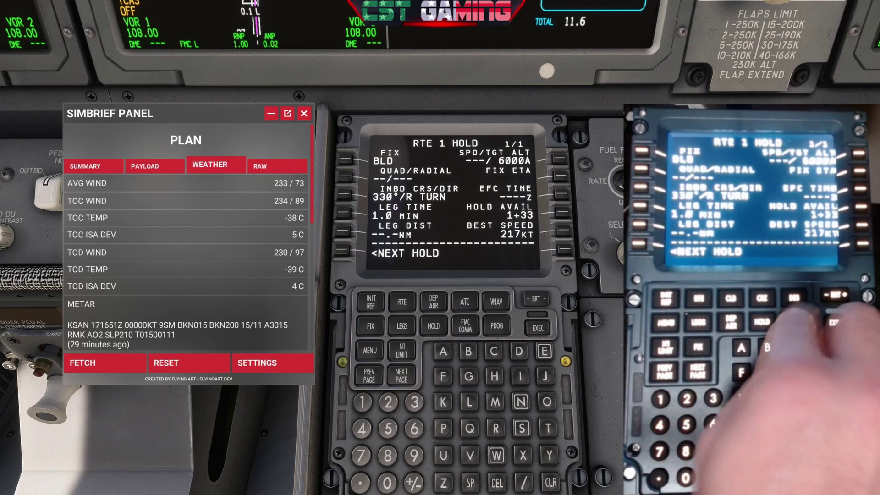
click(497, 326)
click(401, 350)
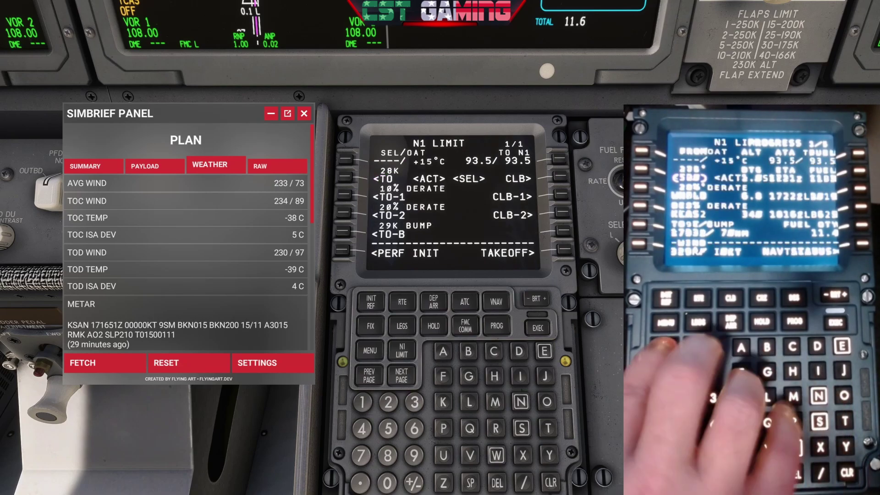
click(370, 326)
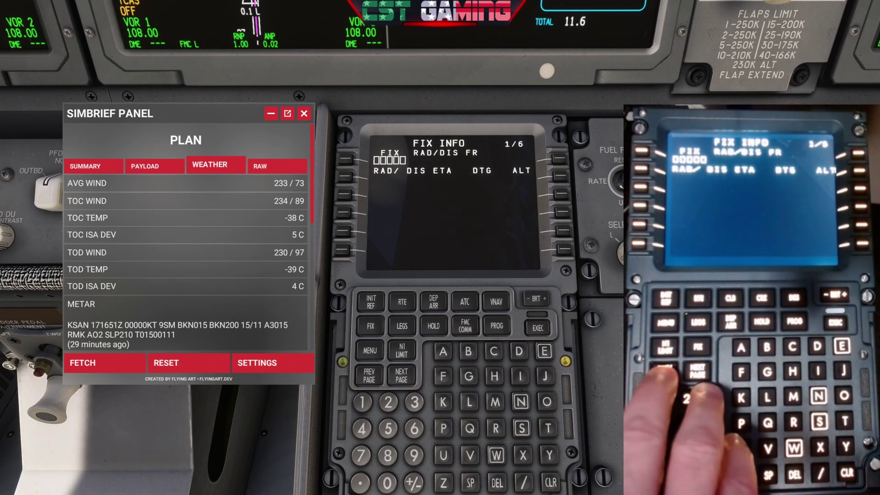
click(434, 326)
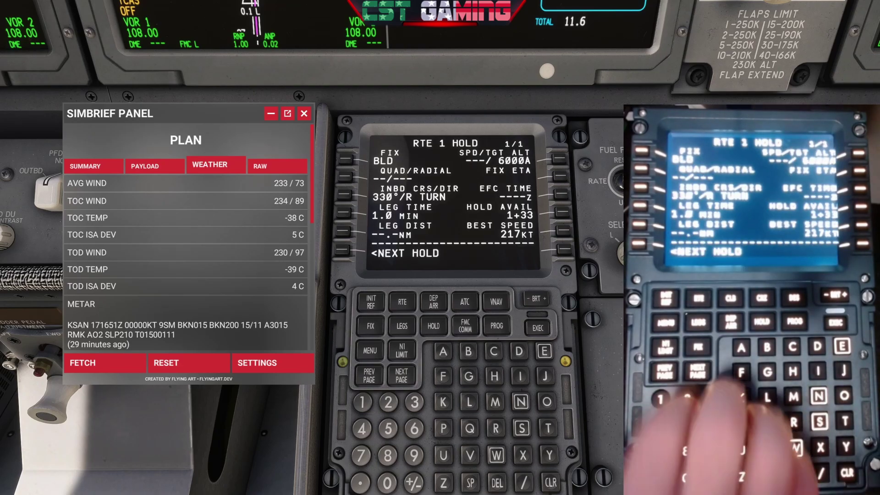
click(402, 301)
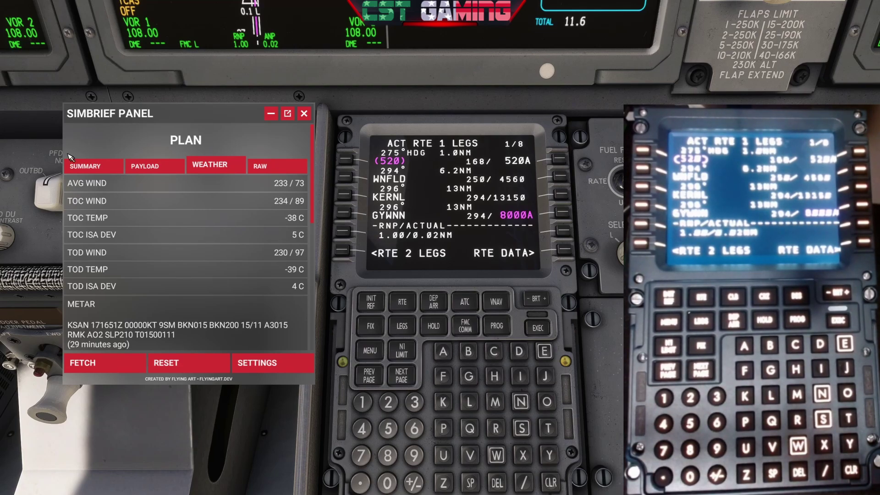
Close the SimBrief panel with its red X to reveal the cockpit panel.
click(304, 113)
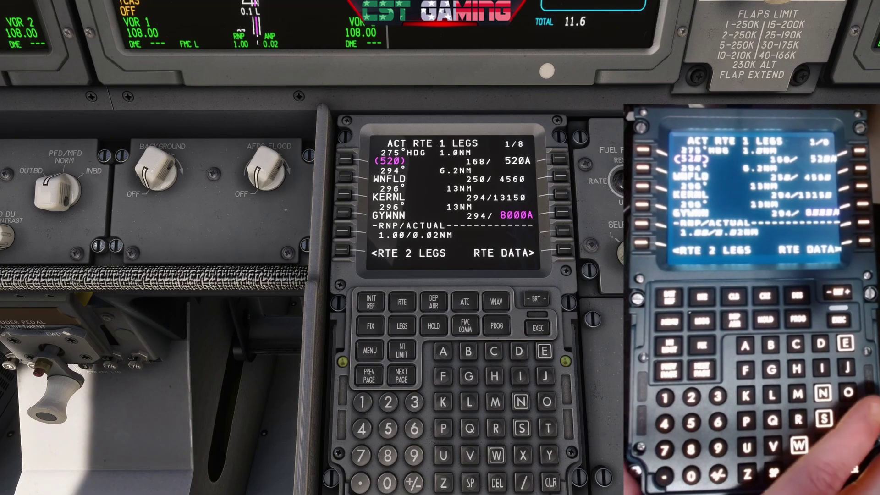
Switch from the FMC close-up to the forward cockpit view.
key(ctrl+1)
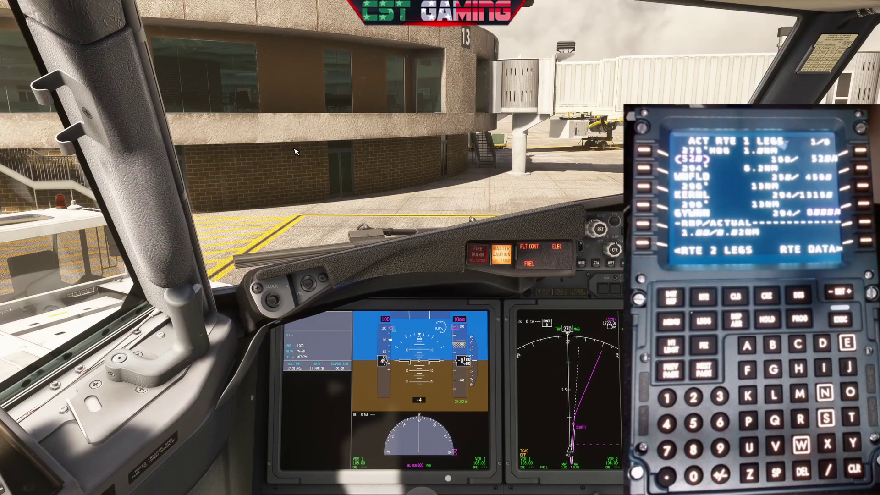